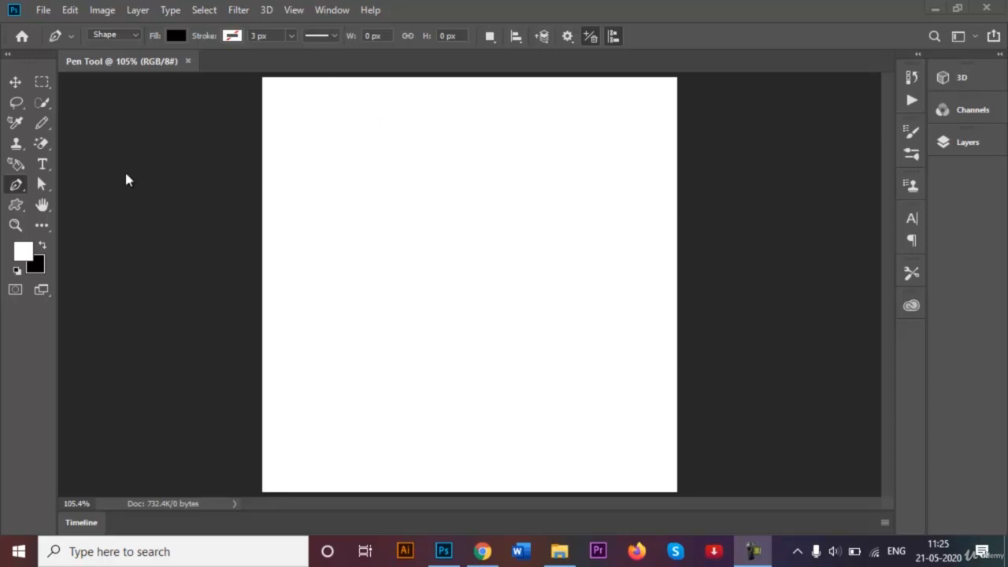
- With the Pen tool in Shape mode, start a curved black-filled outline in the canvas's upper left using three anchor points
click(19, 188)
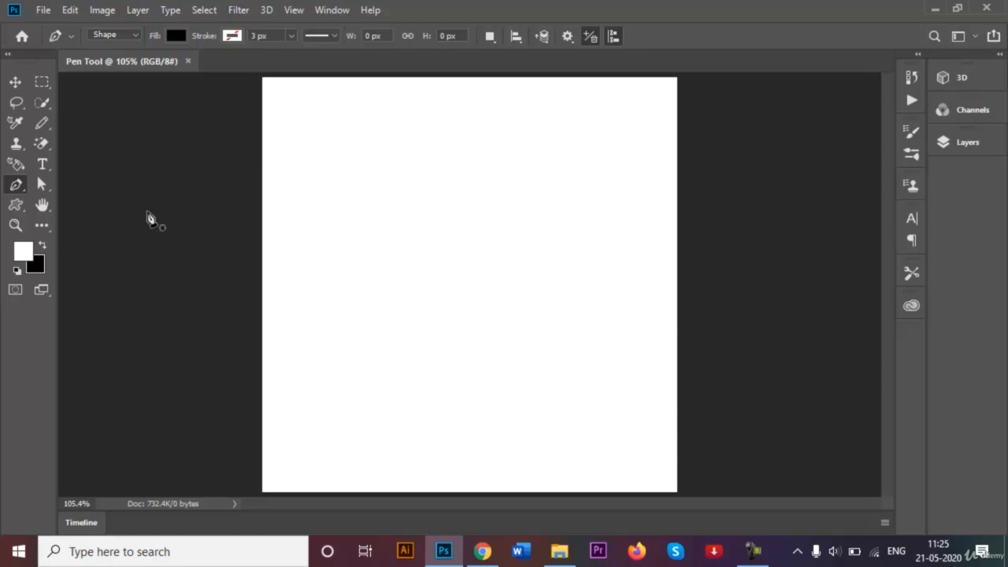
click(134, 39)
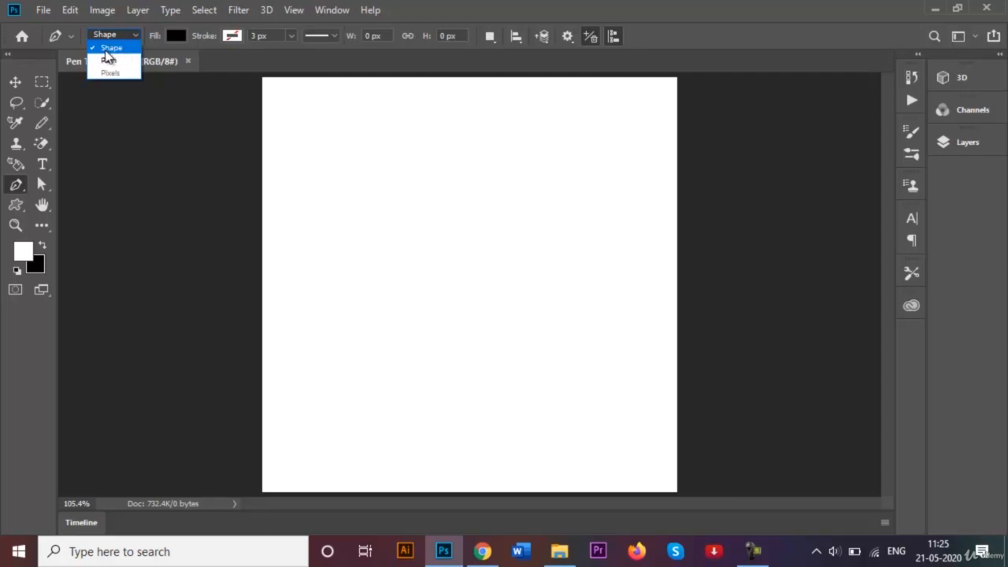
click(114, 48)
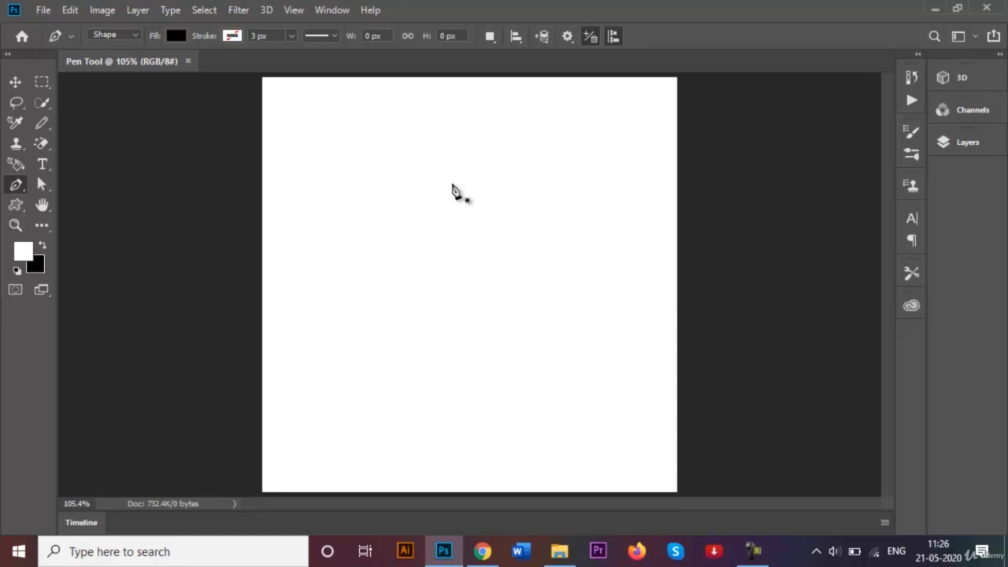
click(312, 203)
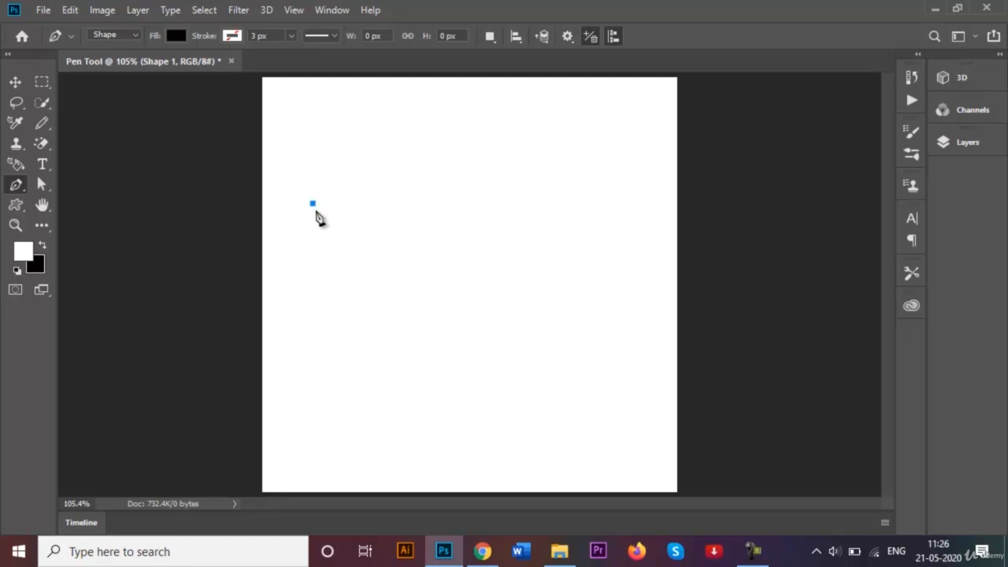
click(370, 135)
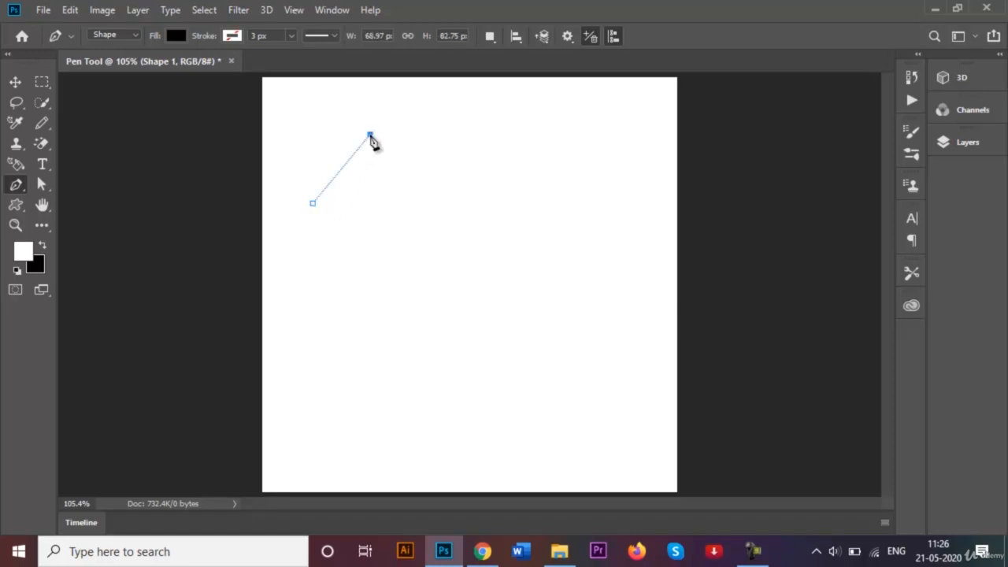
drag(371, 137, 443, 132)
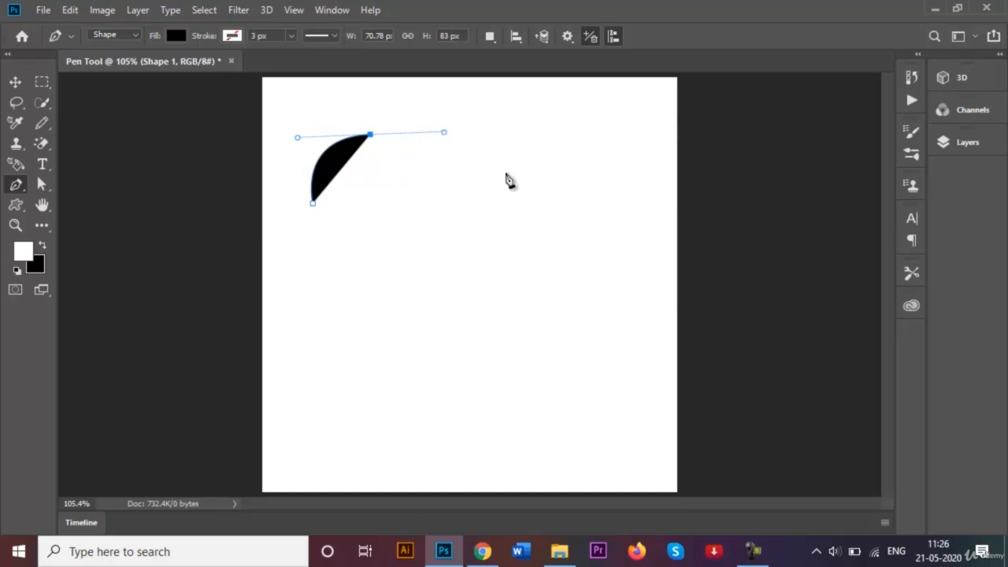
click(467, 178)
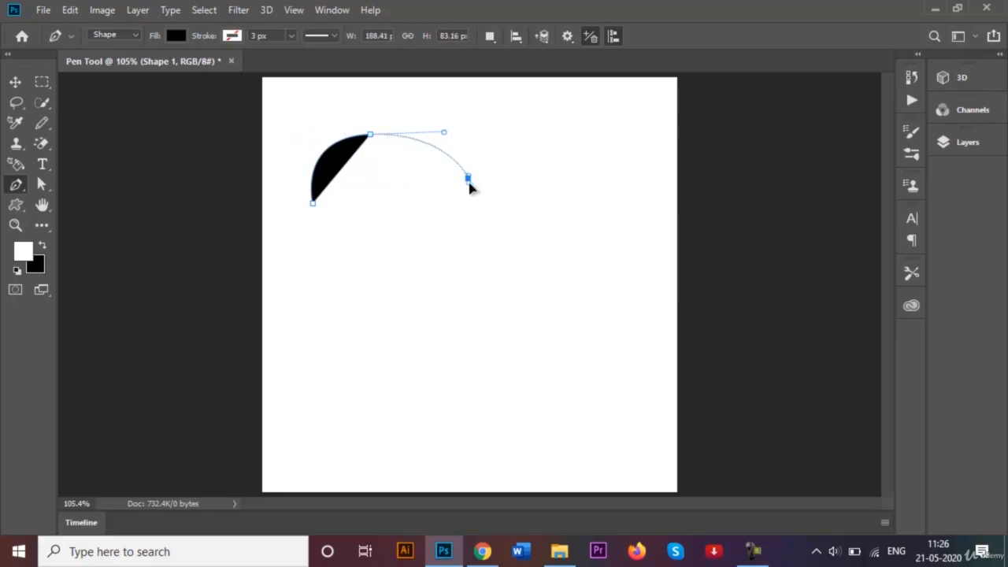
drag(470, 187, 529, 164)
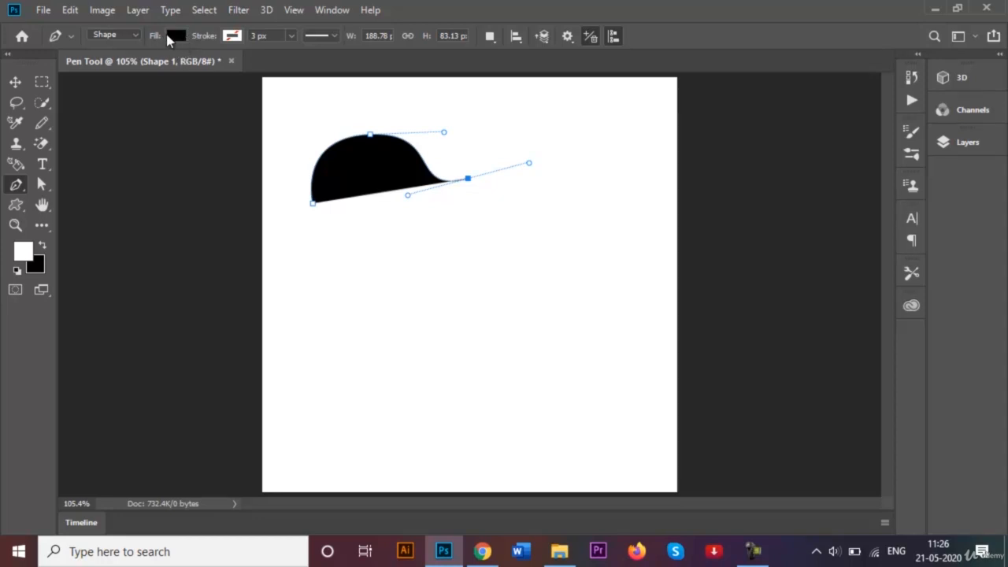
- Continue the outline with curved segments down and back around, closing it into a shape about 260 by 272 px
click(504, 248)
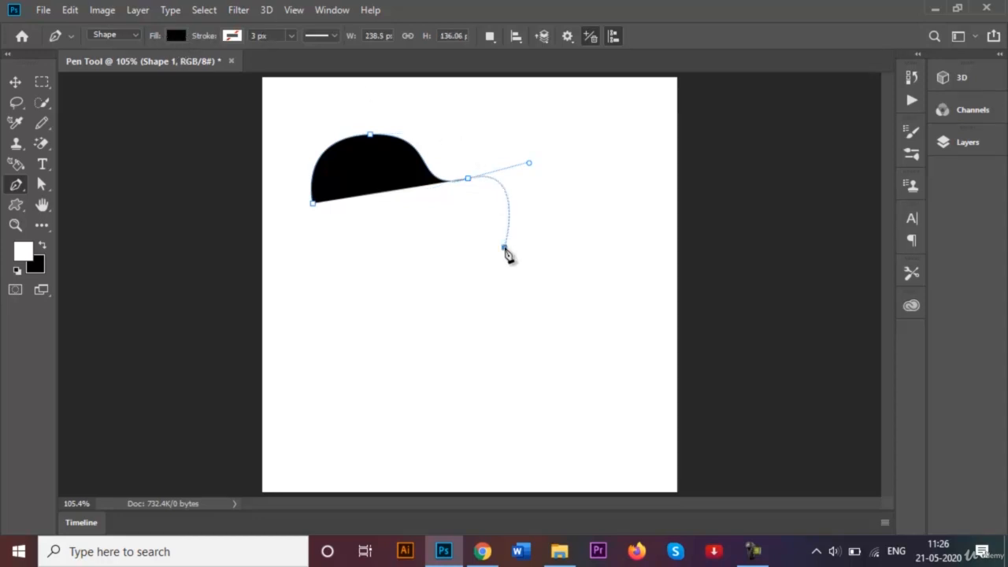
drag(504, 249, 520, 297)
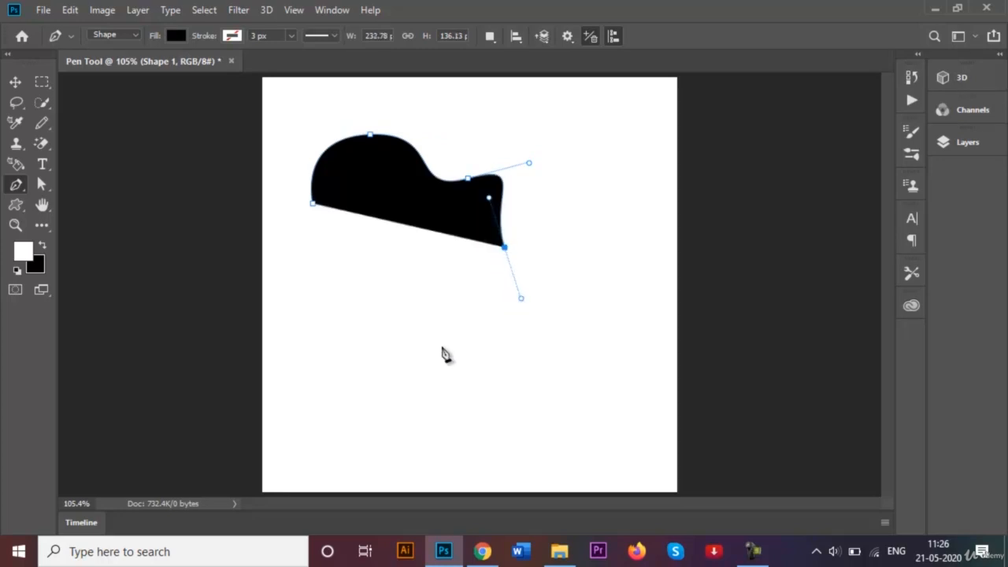
drag(424, 344, 366, 293)
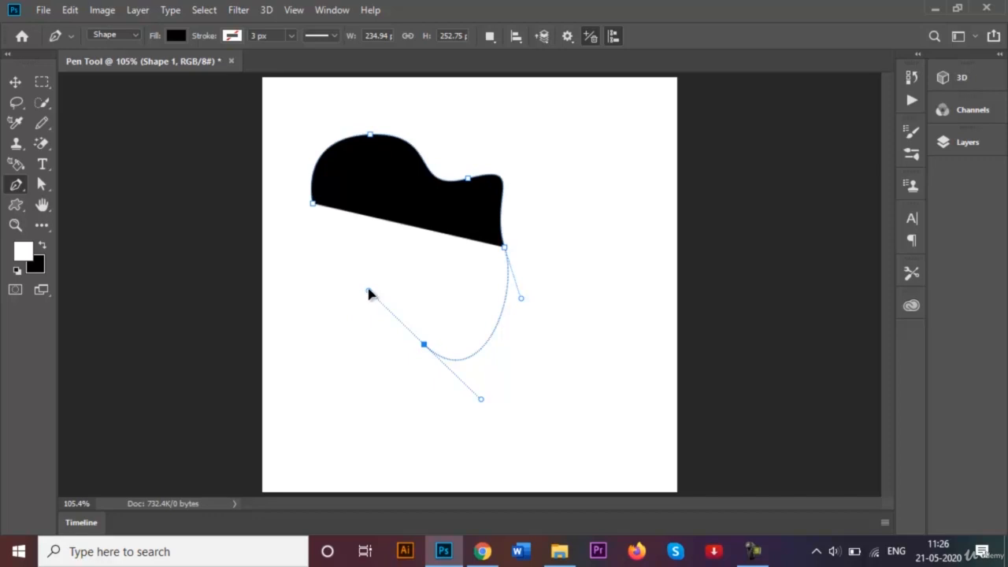
mouse_move(367, 291)
mouse_down()
mouse_move(387, 272)
mouse_move(374, 290)
mouse_up()
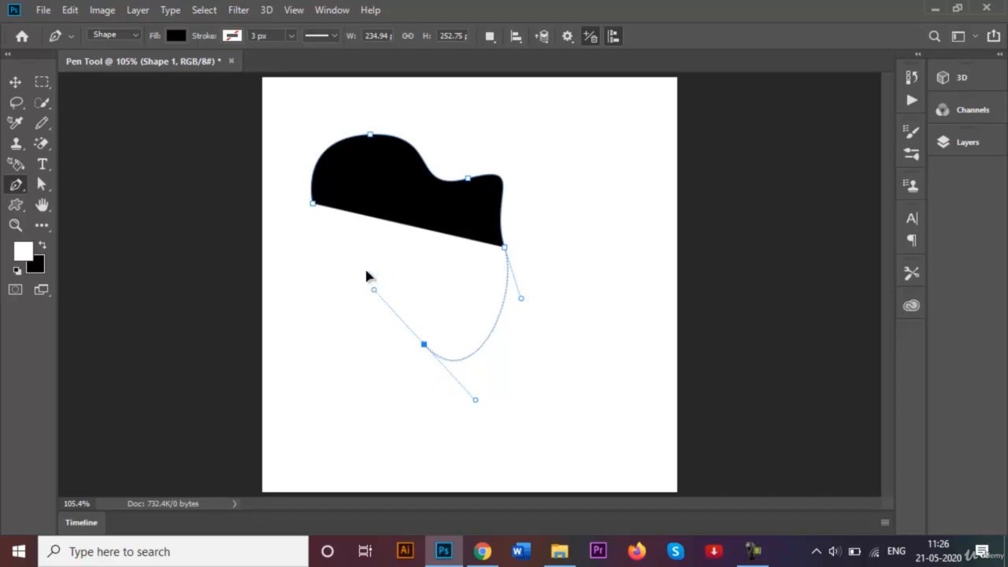
drag(384, 237, 285, 177)
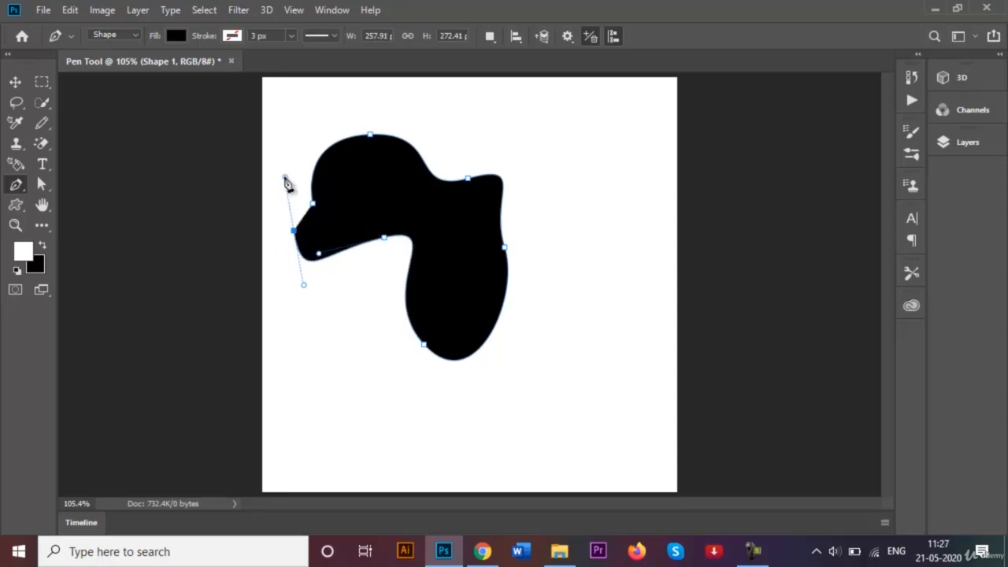
click(314, 205)
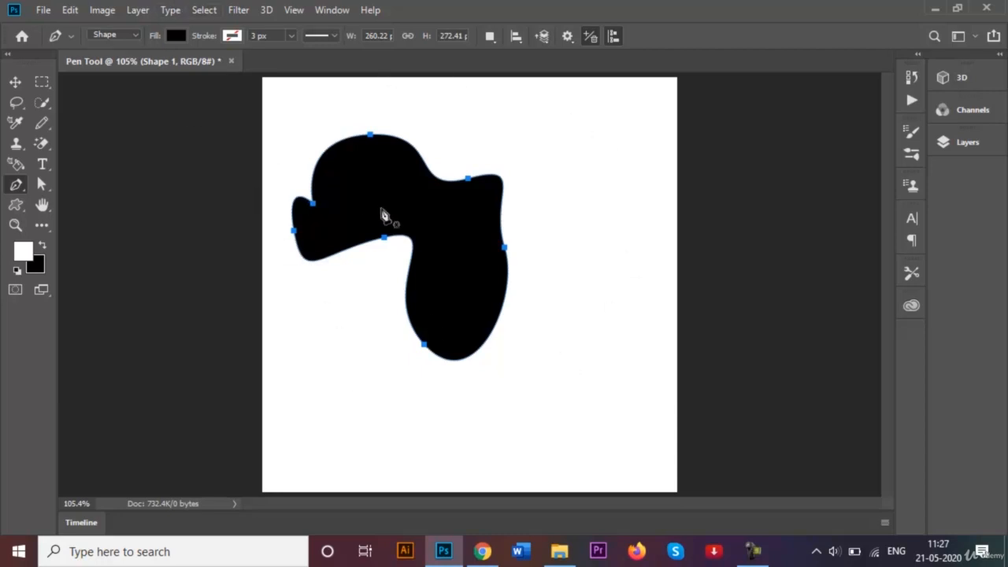
- Remove the shape's fill and give it a solid black stroke
click(176, 37)
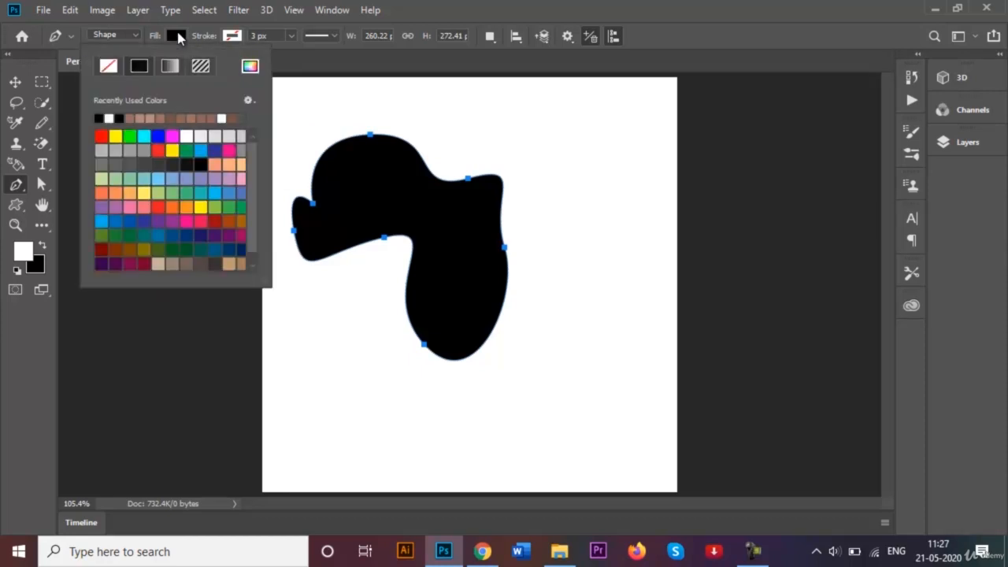
click(108, 68)
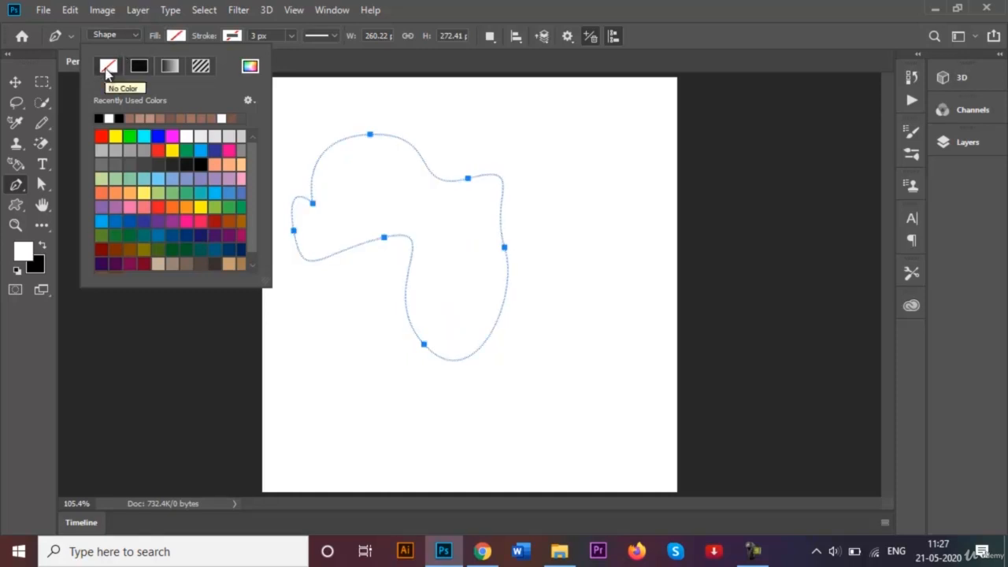
click(230, 38)
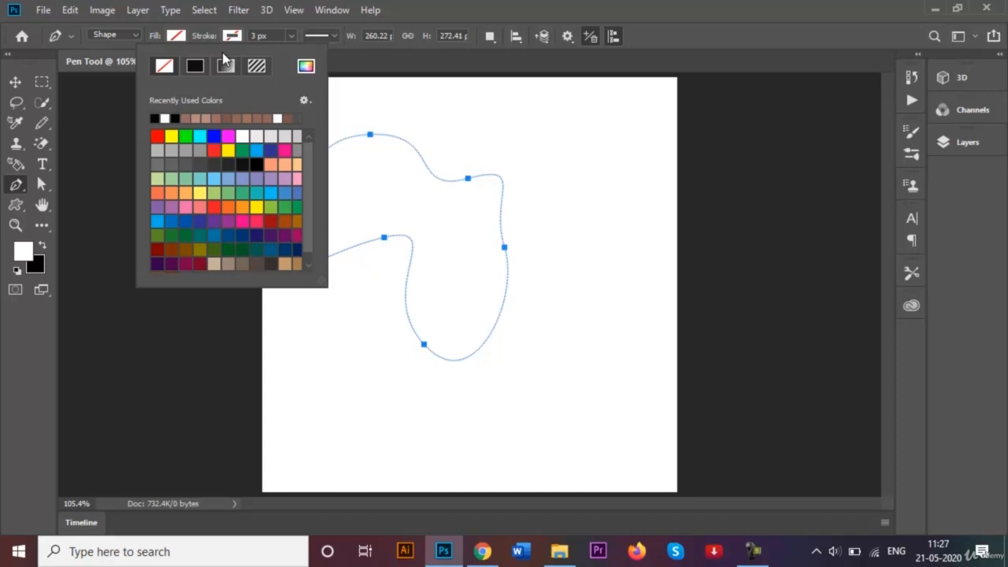
click(194, 68)
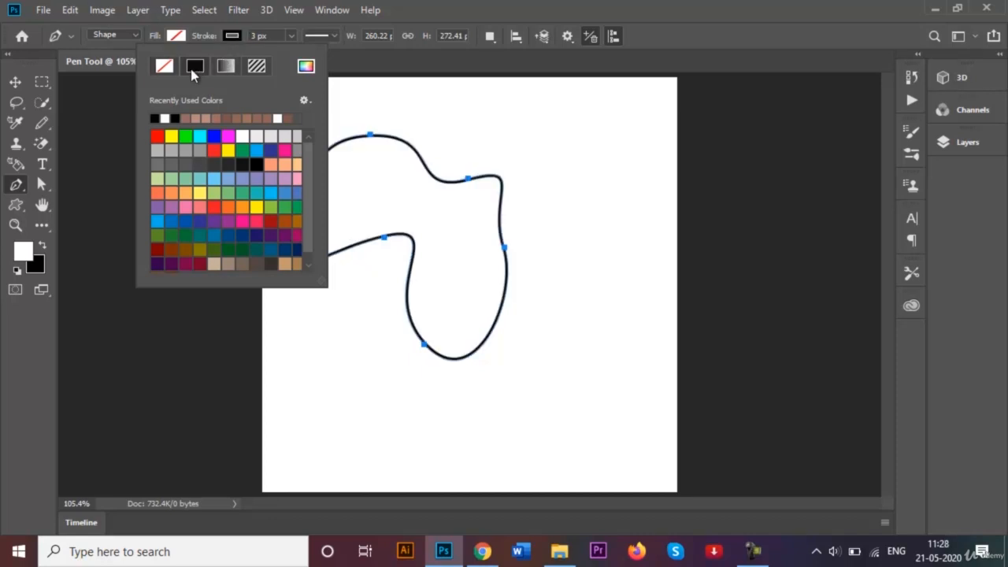
click(229, 35)
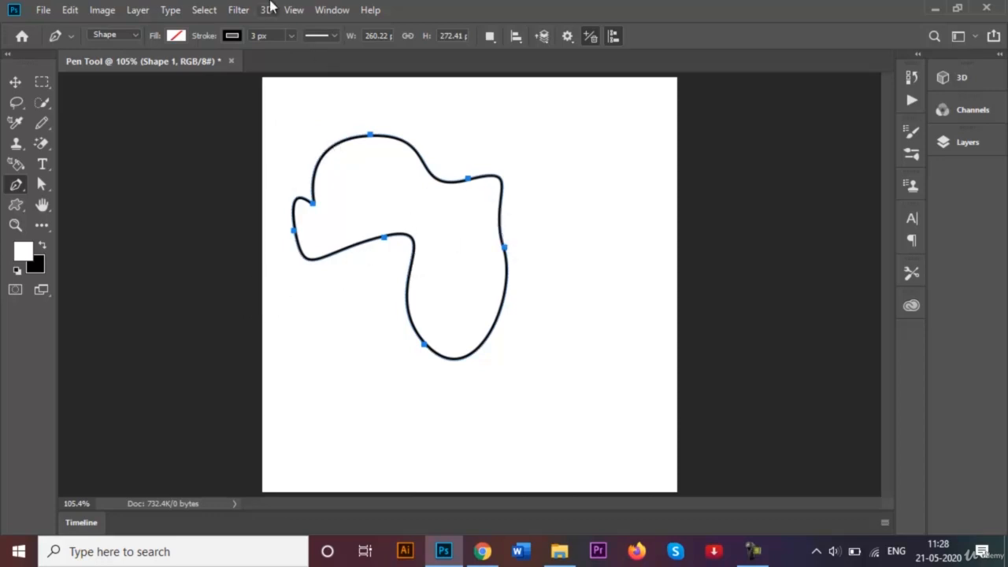
- Widen the shape's stroke to about 31 px, then thin it to 0.73 px
click(292, 39)
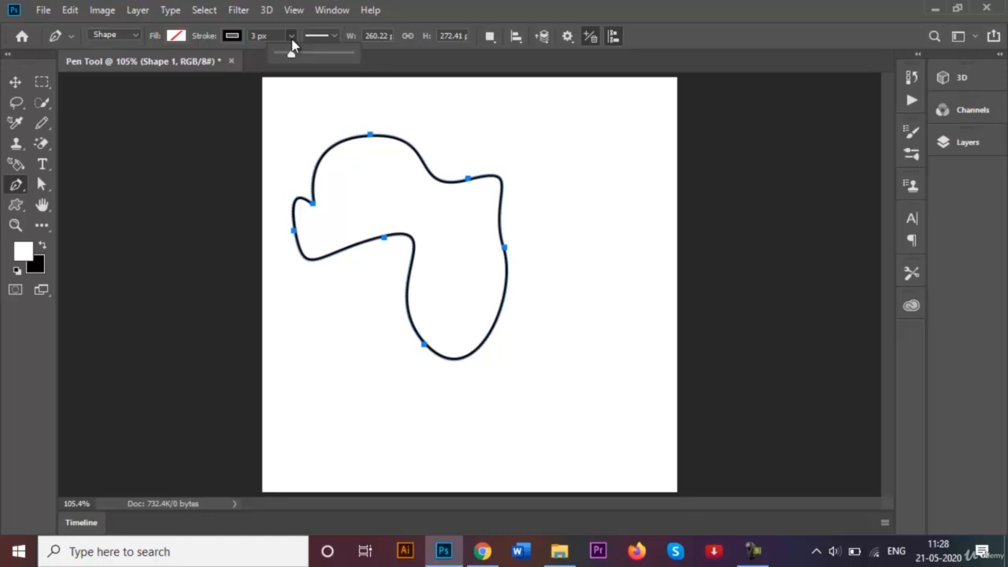
drag(291, 57, 326, 59)
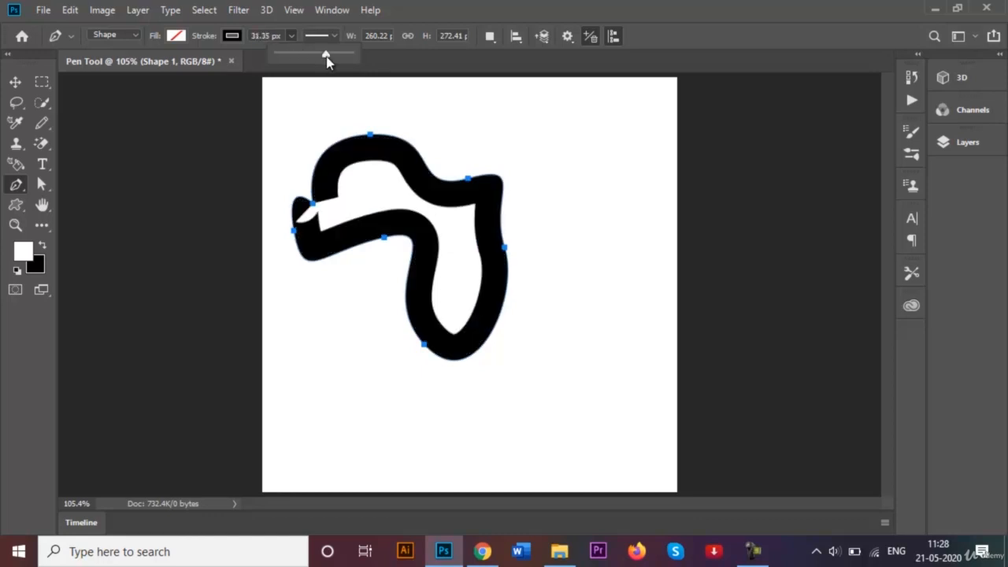
drag(294, 58, 283, 58)
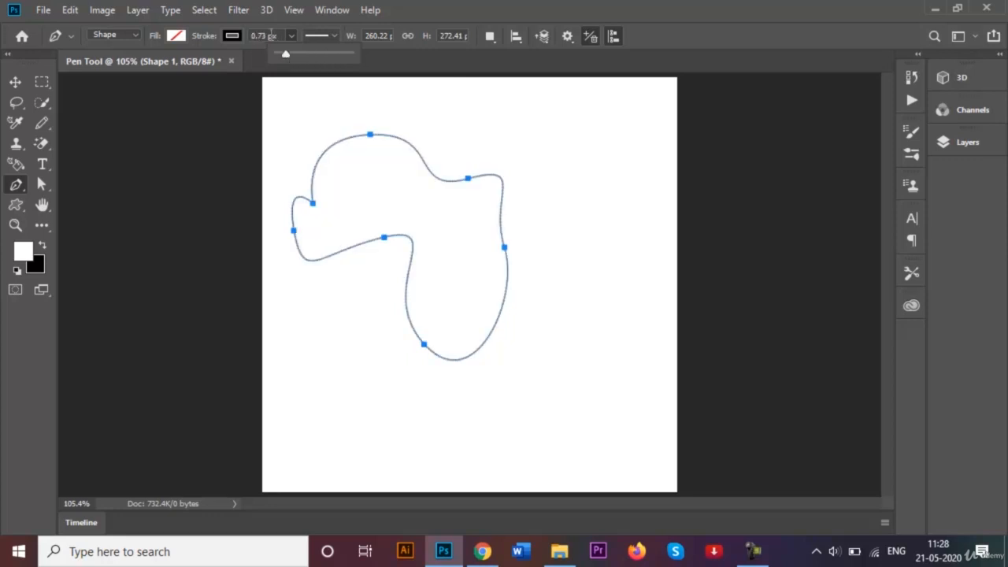
- Try to set the stroke width to 1 px and undo the stray anchor point placed on the canvas
click(275, 34)
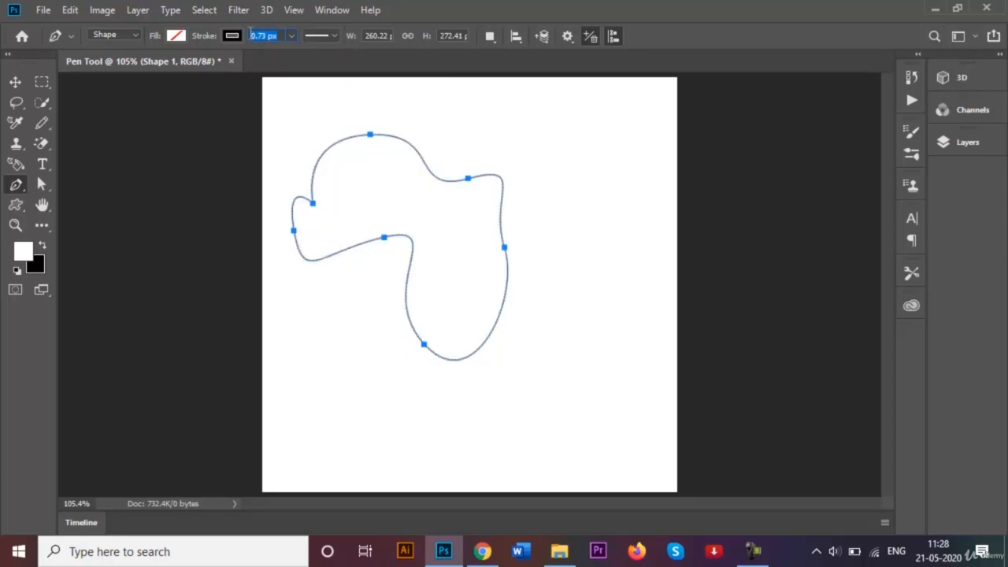
key(BackSpace)
text(1)
click(273, 338)
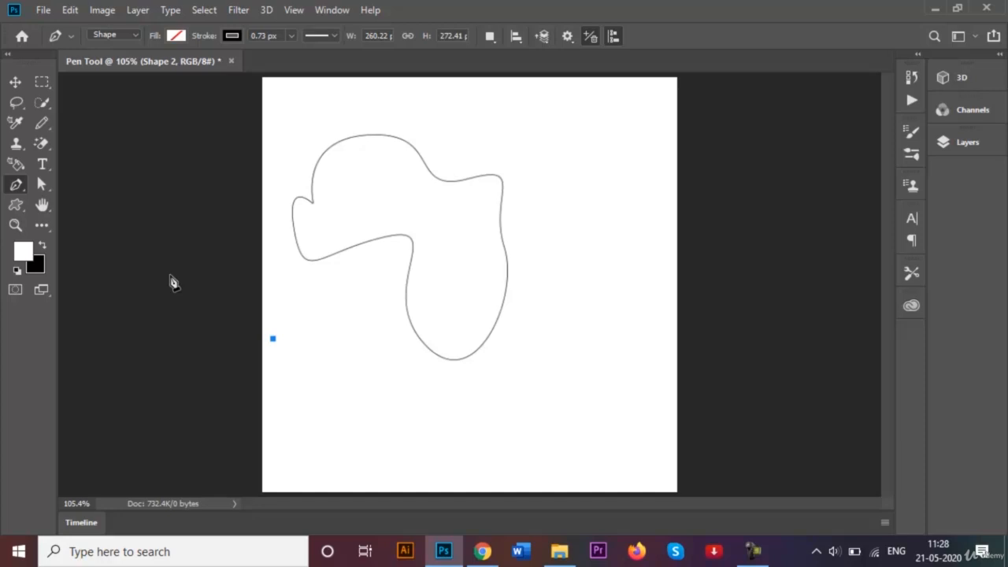
key(ctrl+z)
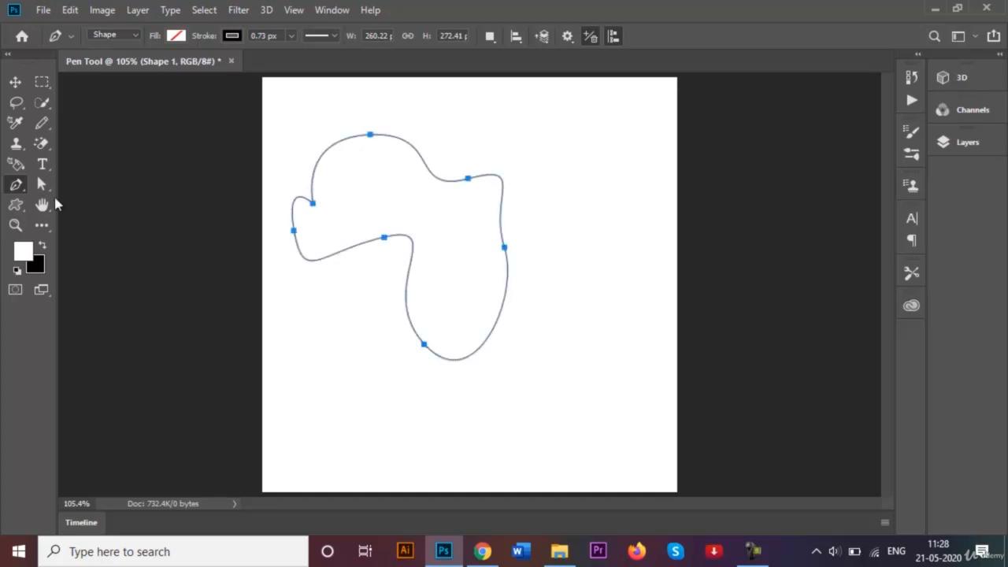
- With the Freeform Pen tool in Shape mode, draw a closed freehand shape about 119 by 251 px right of the first shape
right_click(18, 186)
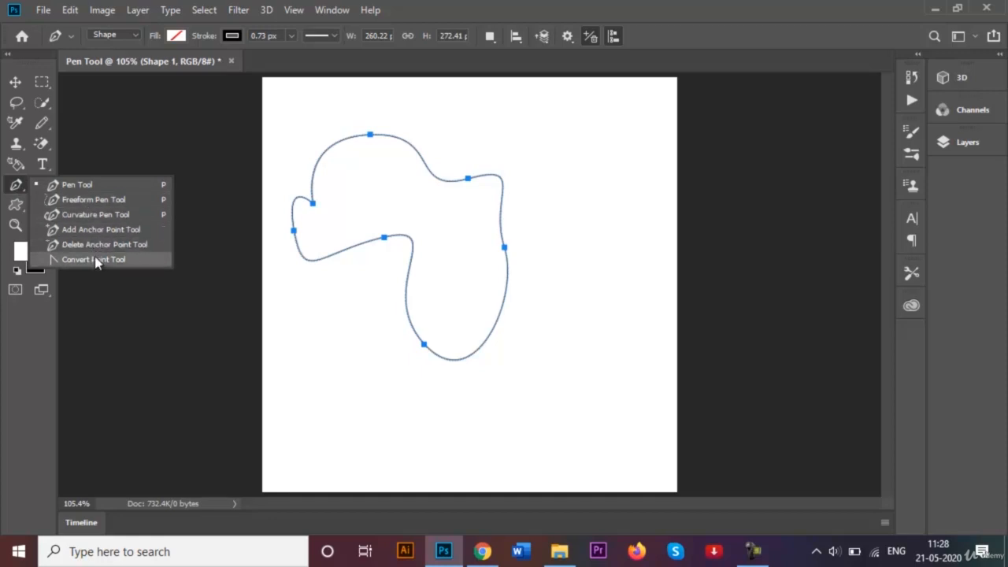
click(84, 203)
click(136, 36)
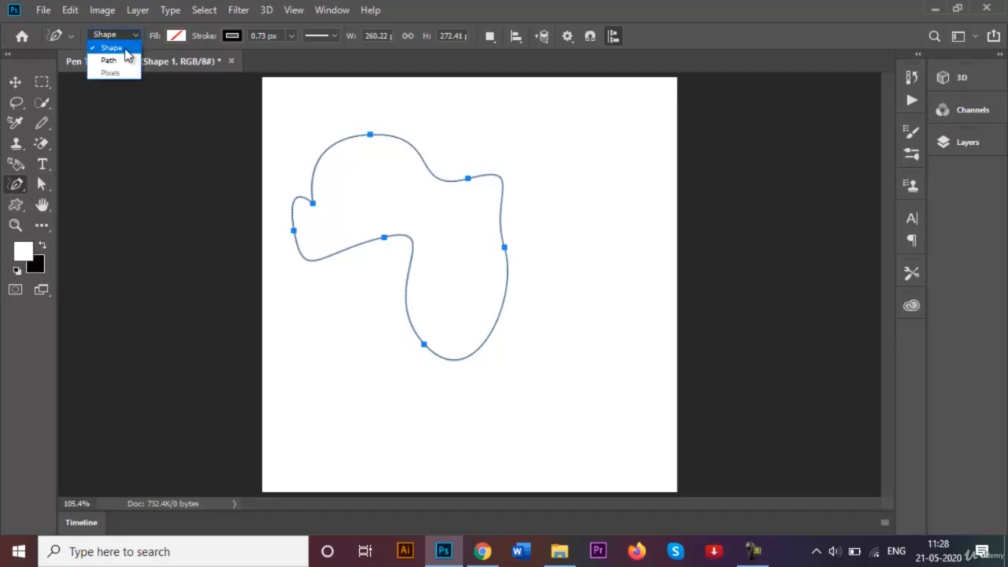
click(124, 50)
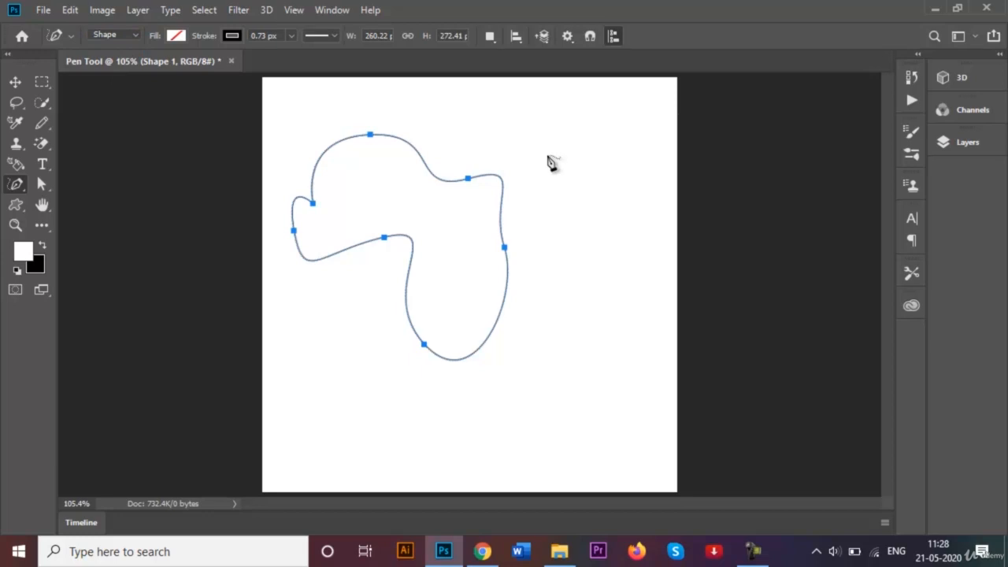
mouse_move(548, 153)
mouse_down()
mouse_move(593, 124)
mouse_move(624, 137)
mouse_move(616, 232)
mouse_move(627, 268)
mouse_move(608, 321)
mouse_move(576, 329)
mouse_move(552, 312)
mouse_move(552, 265)
mouse_move(576, 194)
mouse_move(548, 154)
mouse_up()
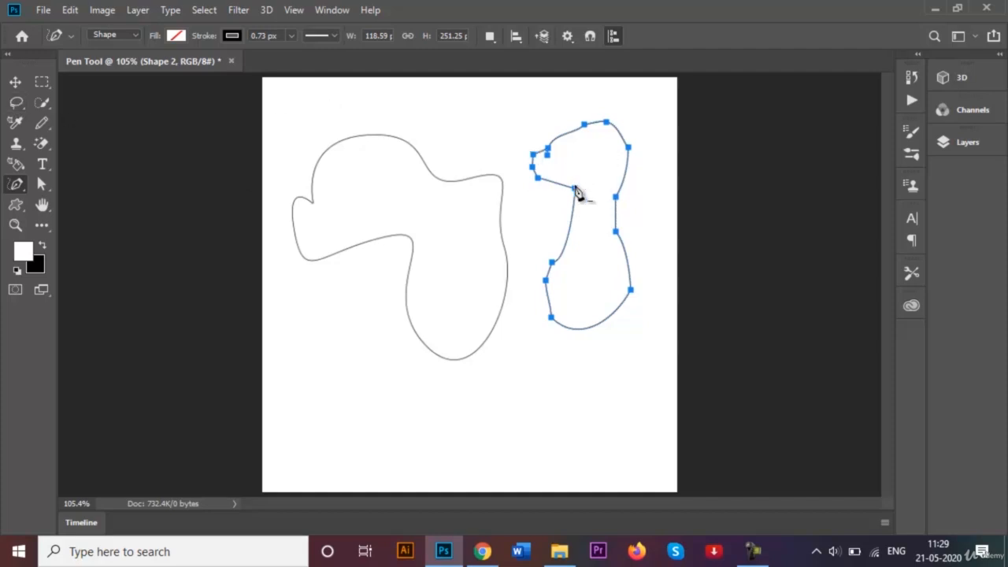
- Delete the anchor points on both sides of the freehand shape's upper waist and bulge those segments outward to the right
click(615, 198)
drag(622, 205, 652, 204)
click(574, 191)
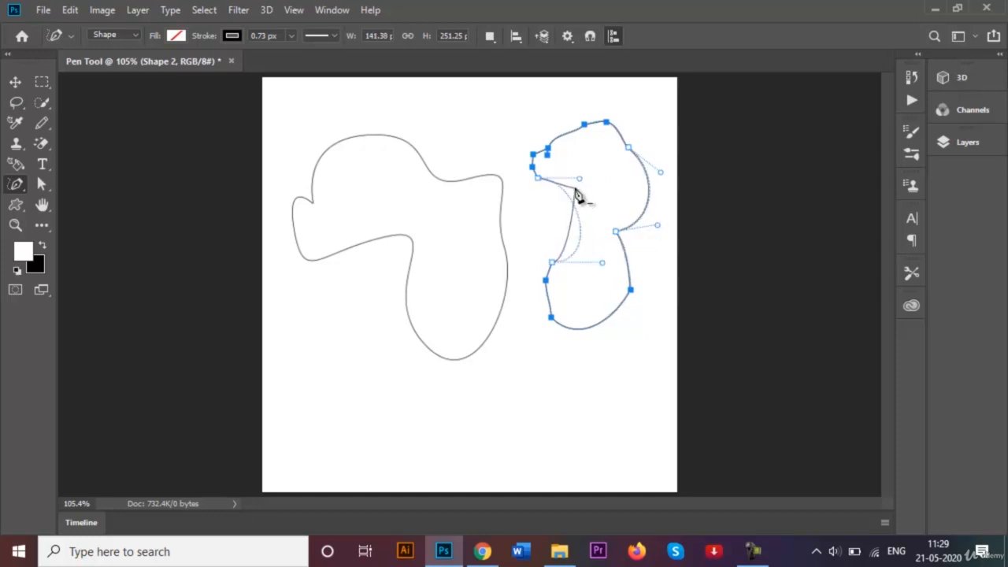
drag(543, 219, 606, 211)
- Delete the lower-left anchor points of the freehand shape and reshape the bottom segment into one smooth curve
click(551, 263)
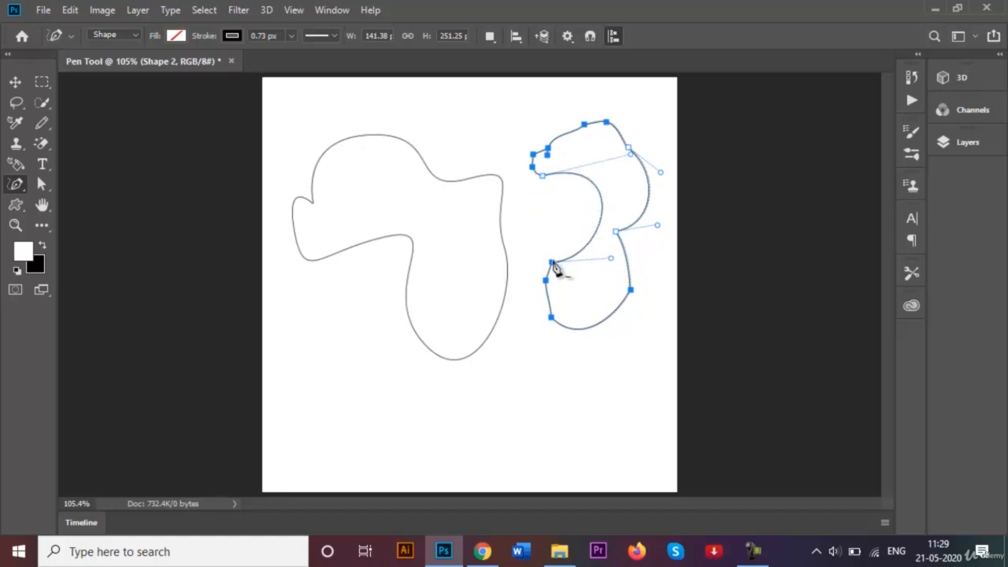
drag(549, 288, 592, 337)
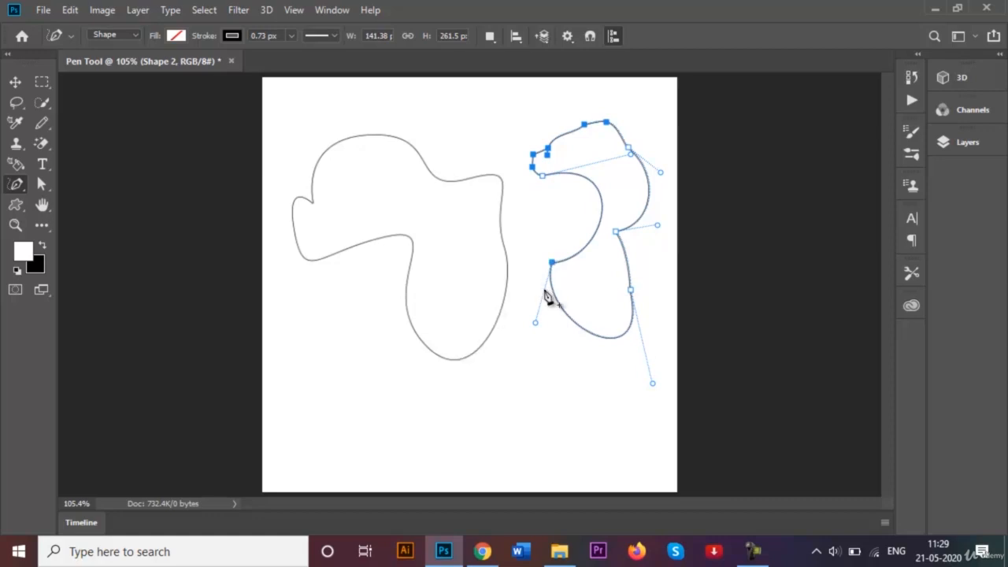
click(518, 308)
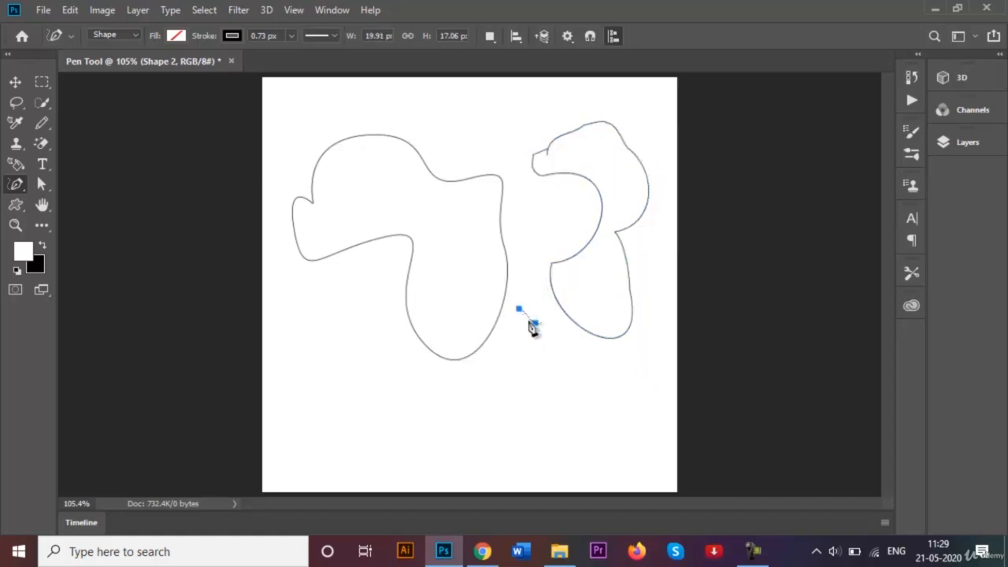
click(535, 322)
key(ctrl+z)
key(ctrl+z)
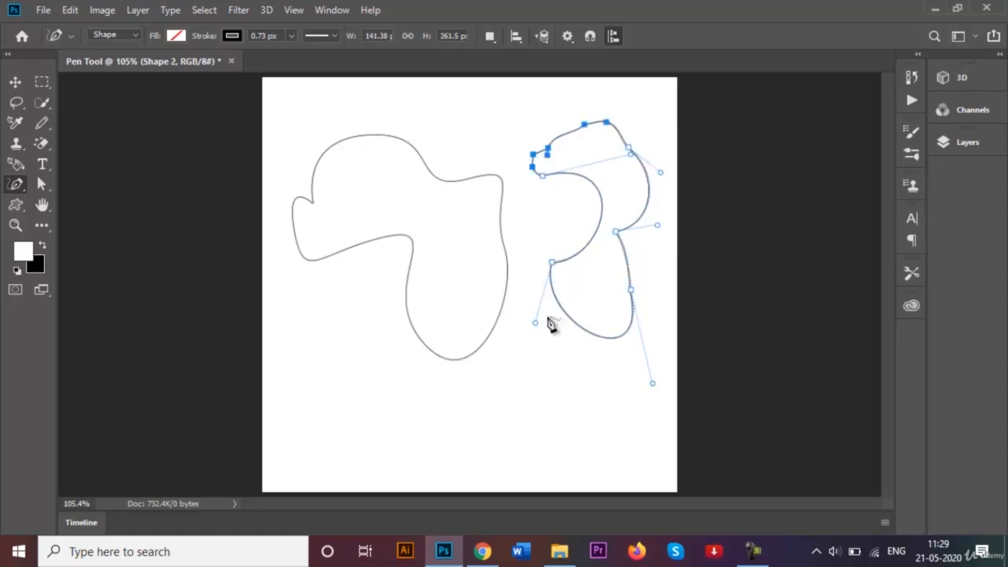
- Delete the left waist anchor point of the freehand shape and curve its left side outward as a single segment
drag(552, 263, 564, 310)
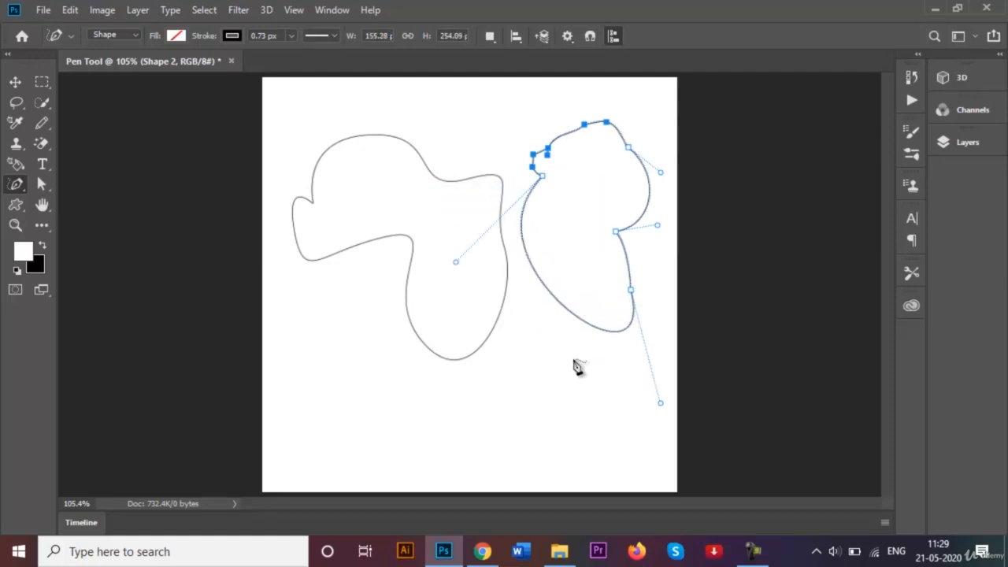
- Undo the recent anchor point edits along the freehand shape's left side and bottom
key(ctrl+z)
key(ctrl+z)
key(ctrl+z)
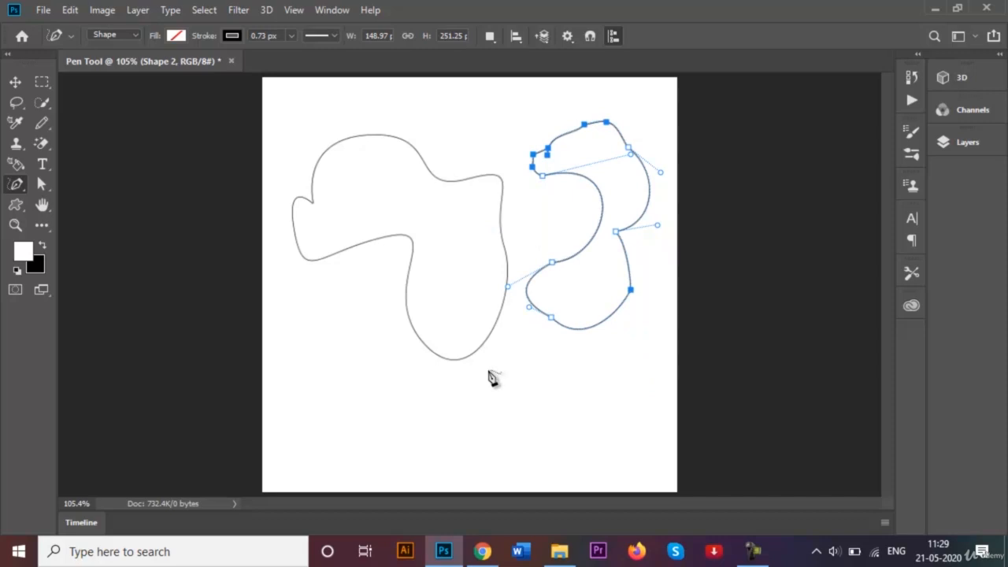
key(ctrl+shift+z)
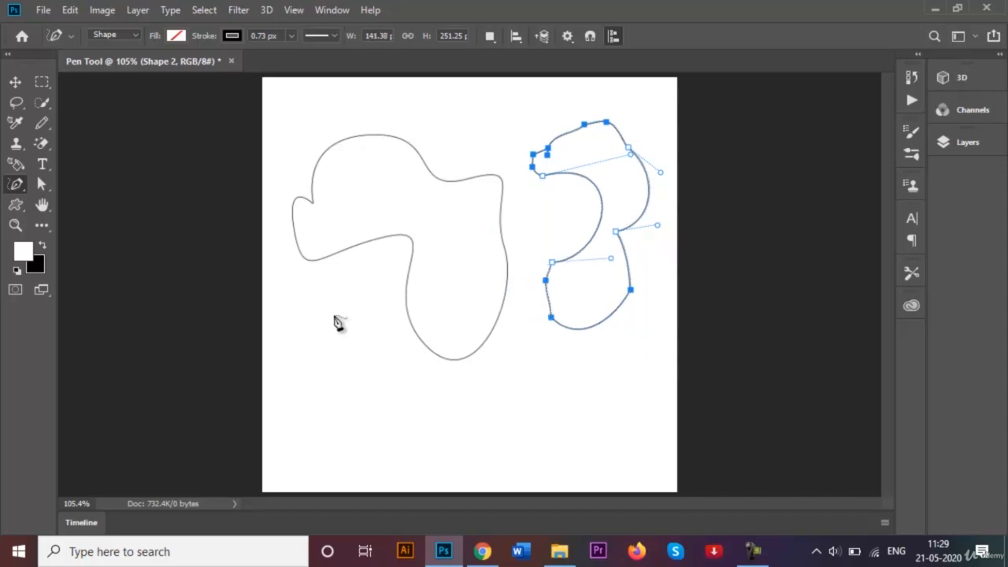
- Try placing a Curvature Pen point below the first shape, and undo it together with the freehand shape's left waist curve
right_click(20, 190)
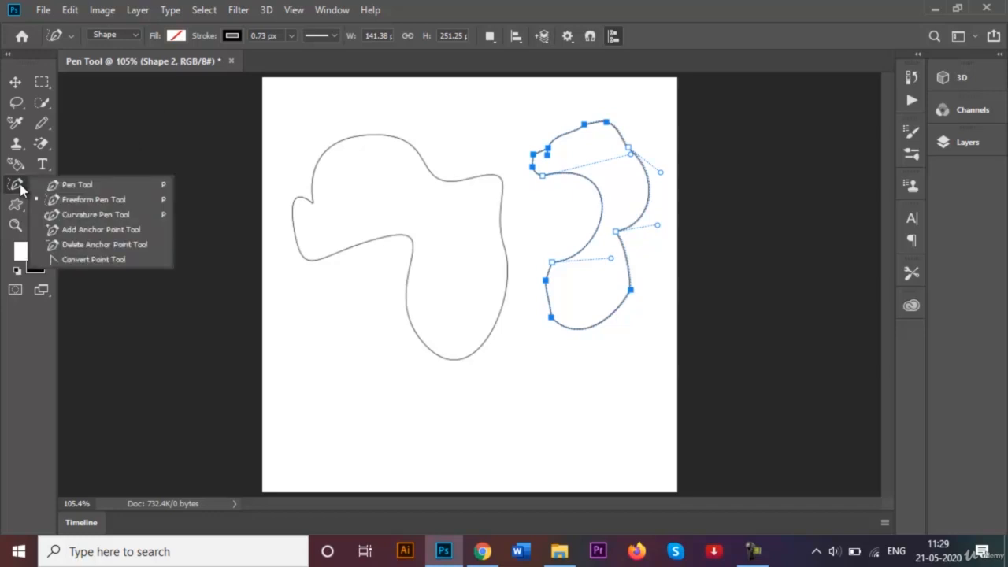
click(67, 216)
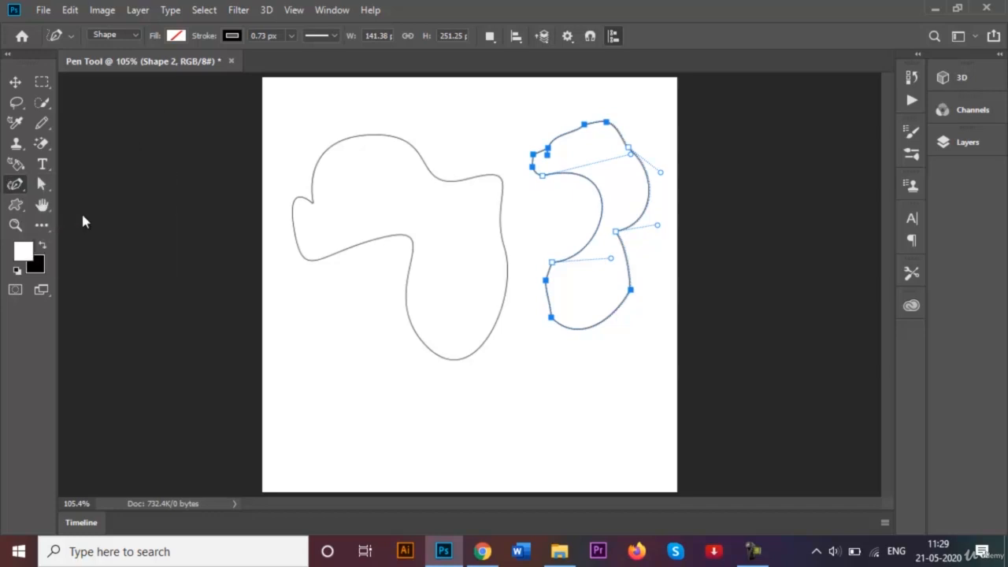
click(299, 350)
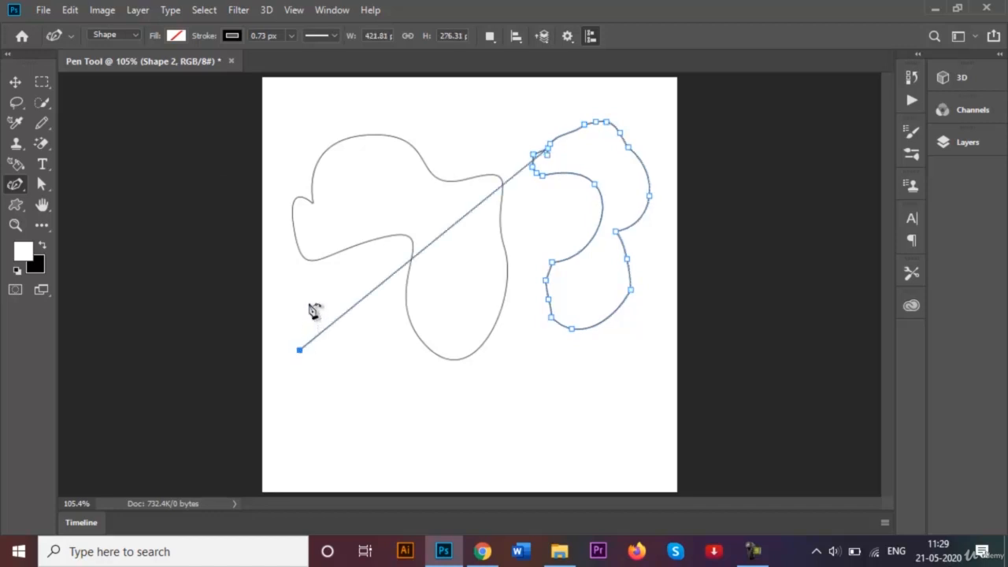
key(ctrl+z)
key(ctrl+z)
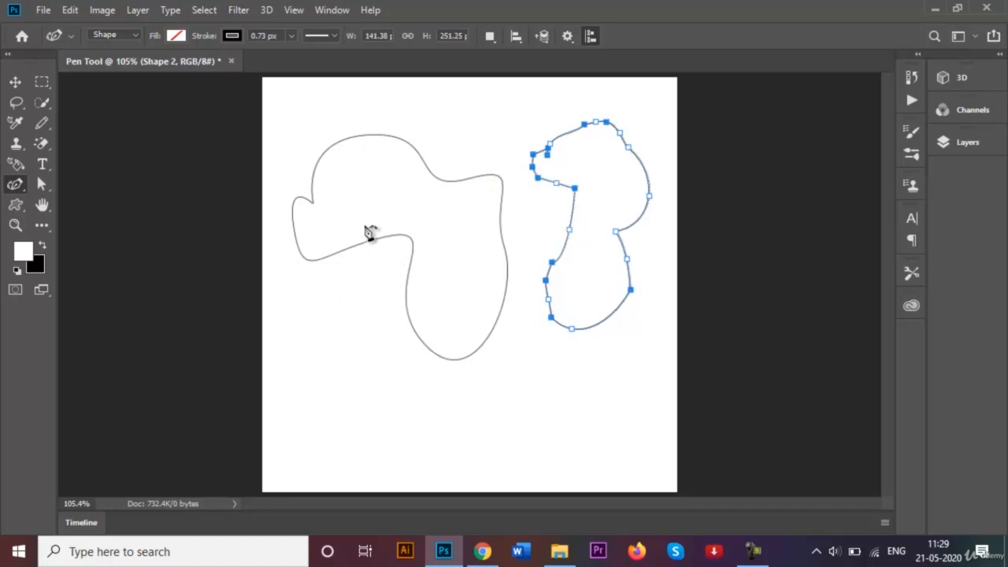
- Undo a trial curvature point above the first shape and deselect the freehand shape's path with the Move tool
click(295, 97)
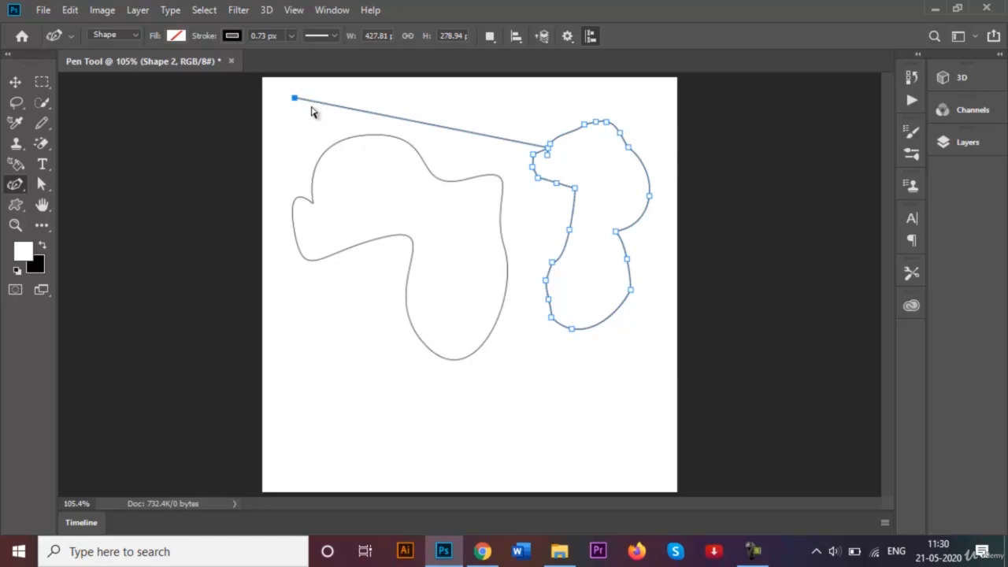
key(ctrl+z)
click(15, 81)
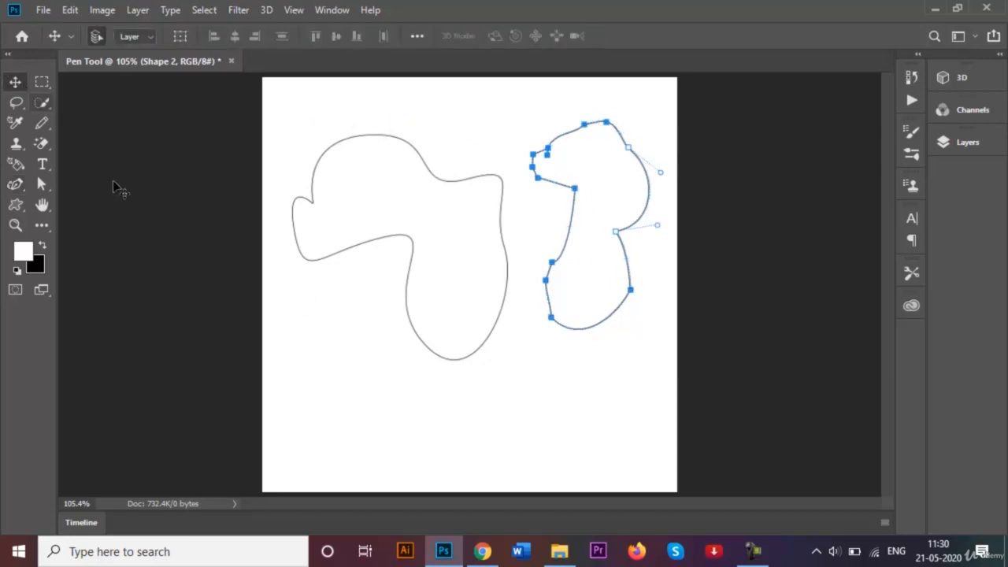
click(149, 291)
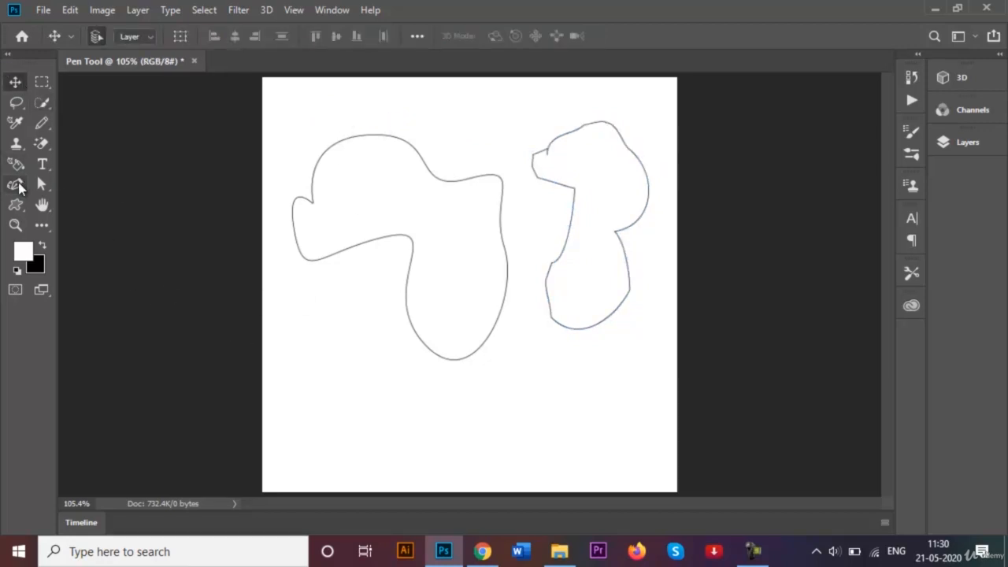
- With the Curvature Pen tool, draw a closed U-shaped shape about 221 by 177 px below the first shape
drag(20, 187, 87, 213)
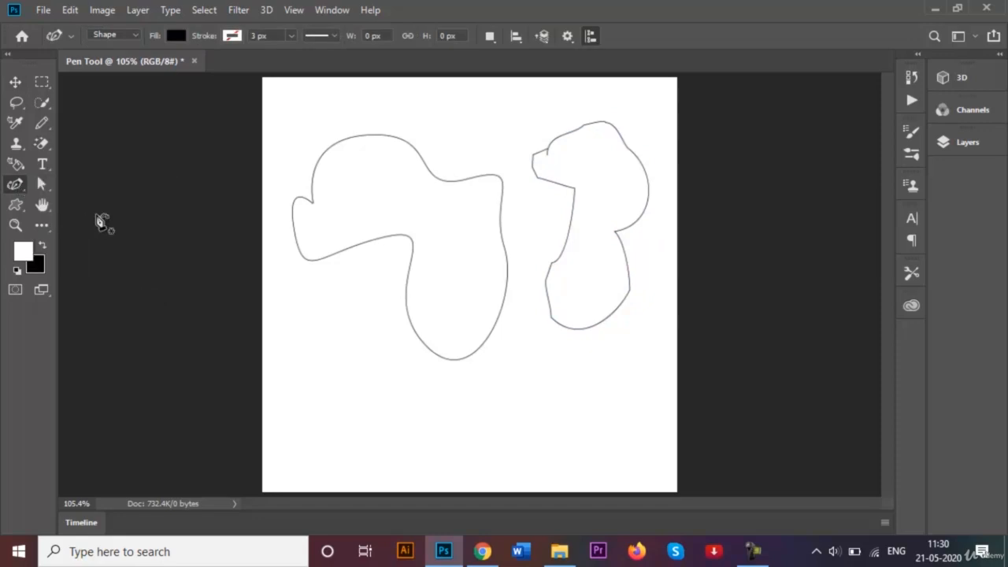
click(290, 392)
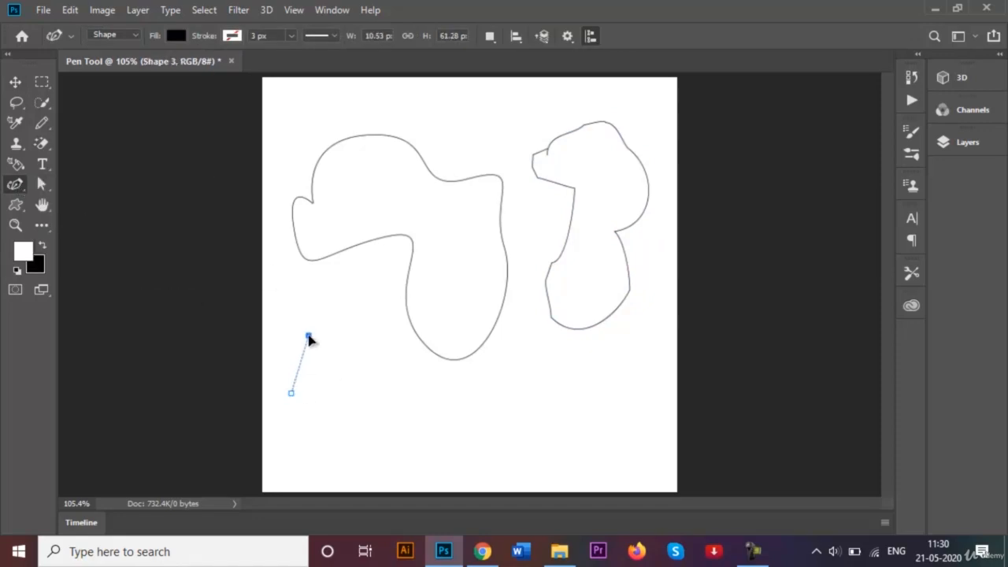
click(364, 360)
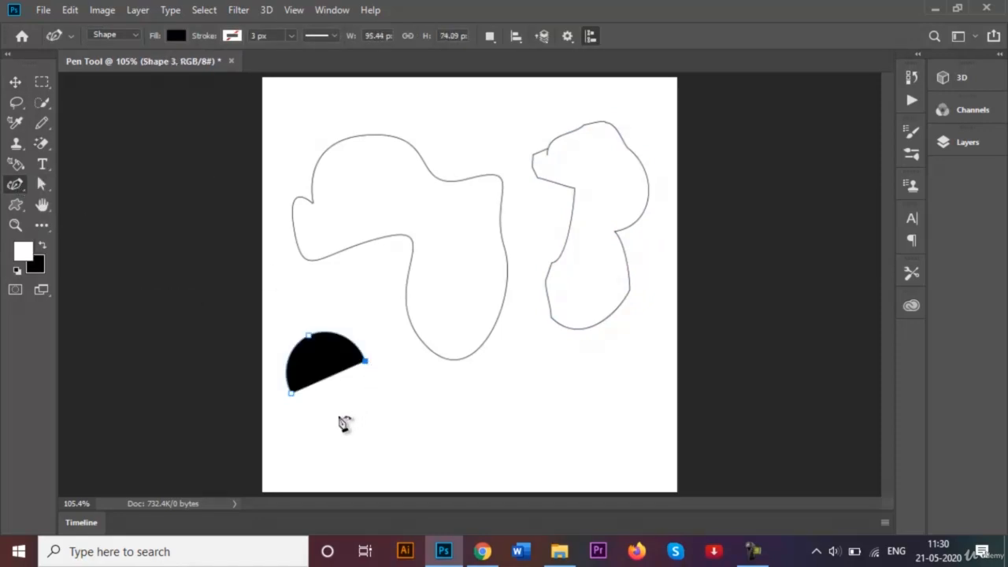
click(337, 423)
click(391, 429)
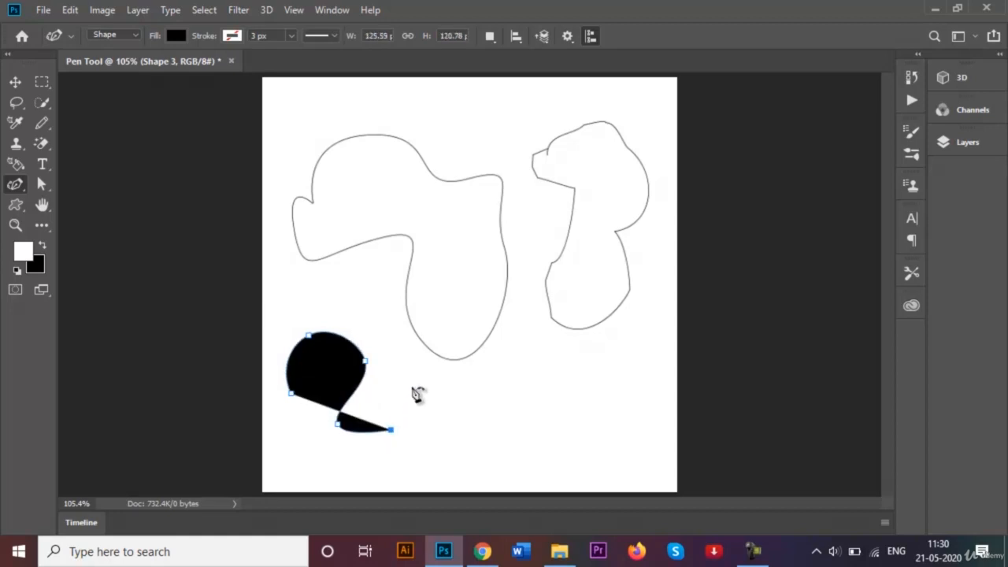
click(411, 379)
click(447, 373)
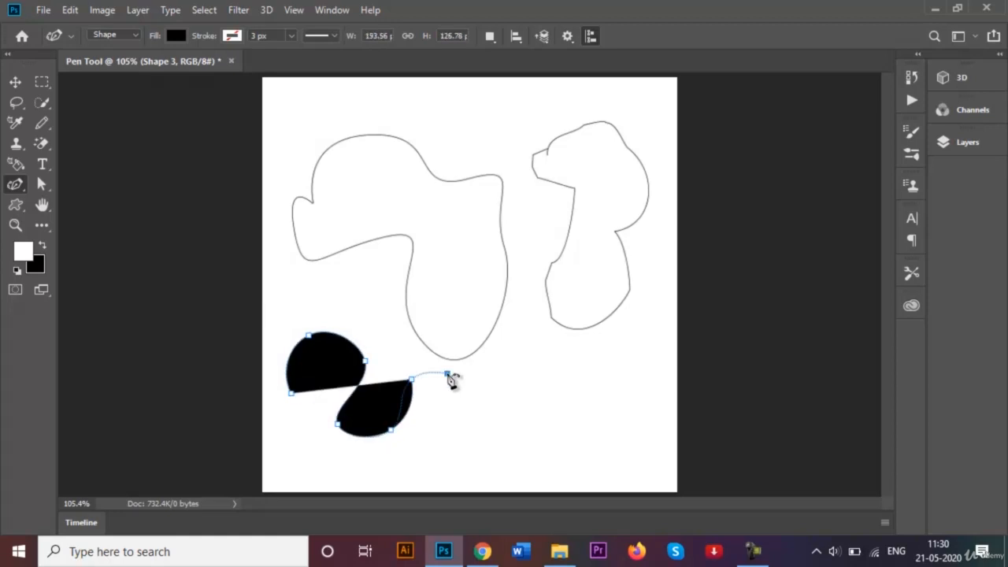
click(466, 421)
click(430, 461)
click(343, 476)
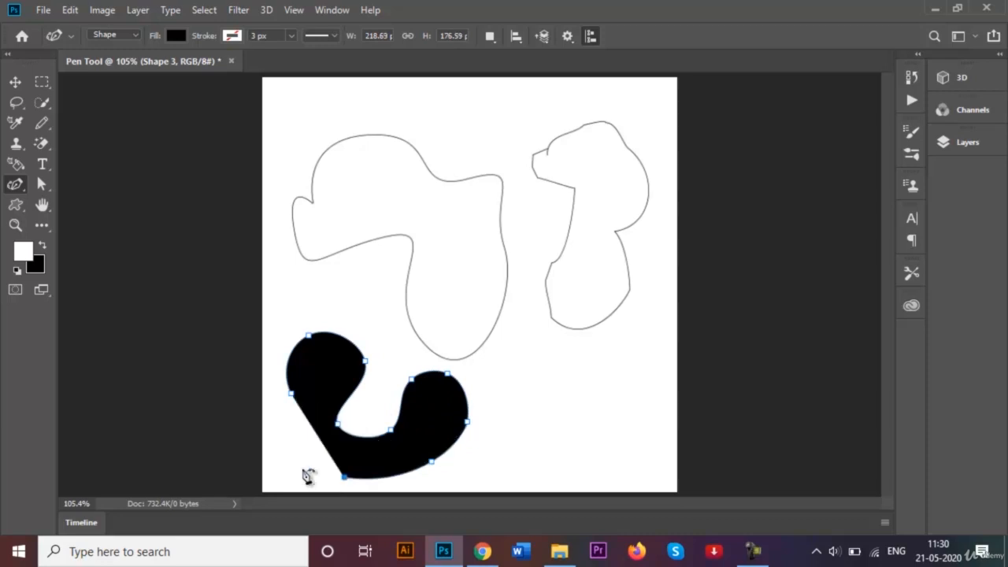
click(289, 450)
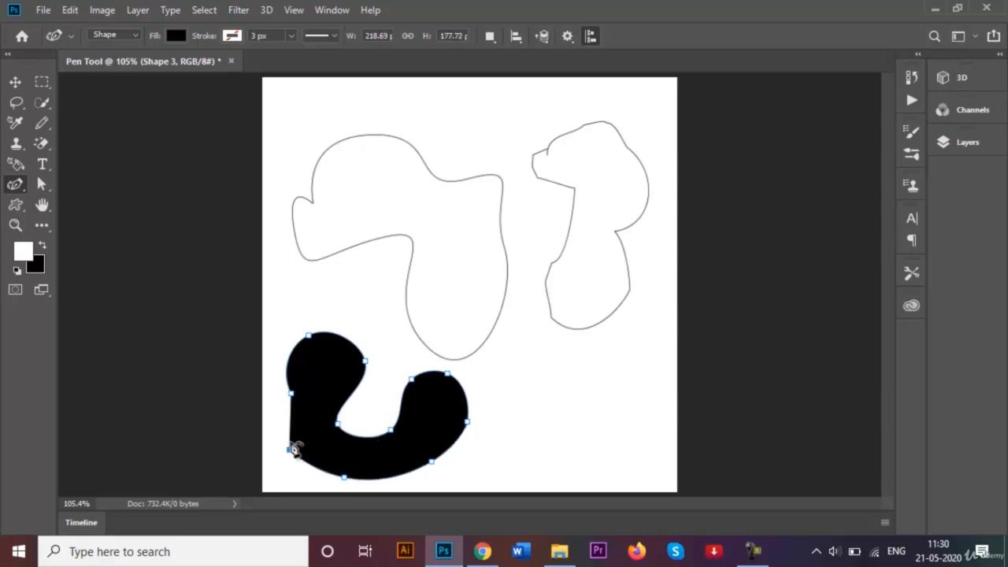
click(291, 394)
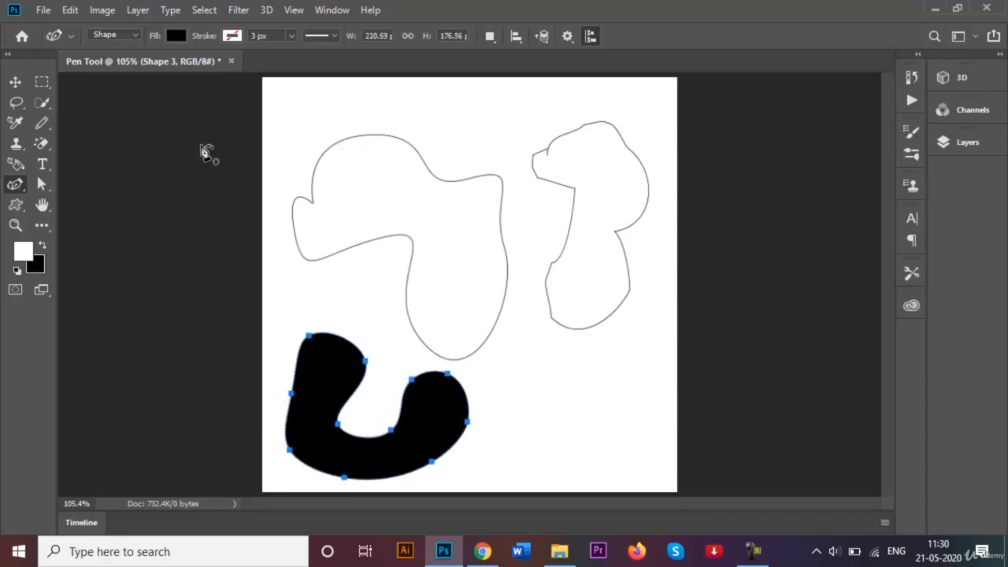
- Set the U-shaped shape's fill to none and its stroke to dark red
click(176, 37)
click(107, 67)
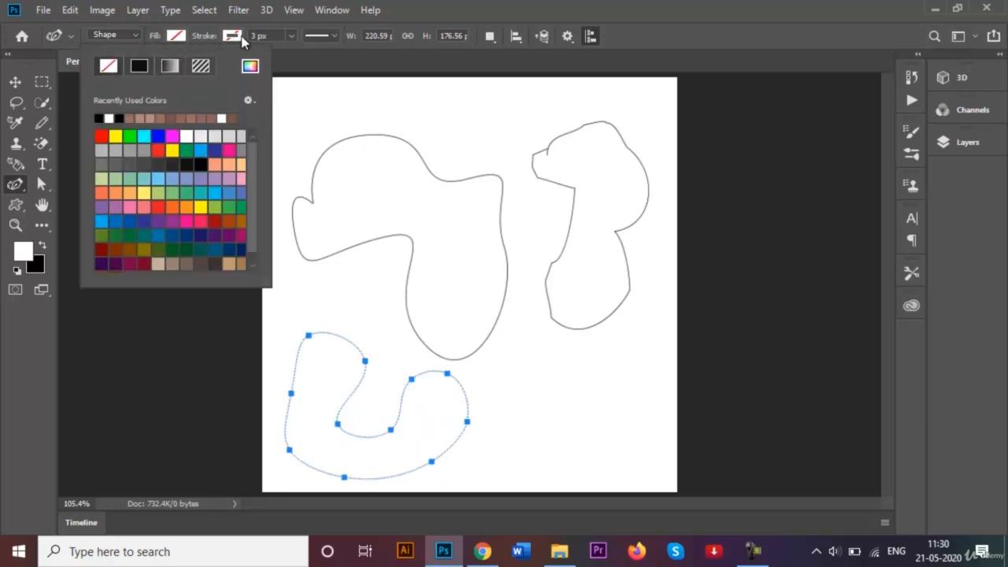
click(234, 38)
click(235, 37)
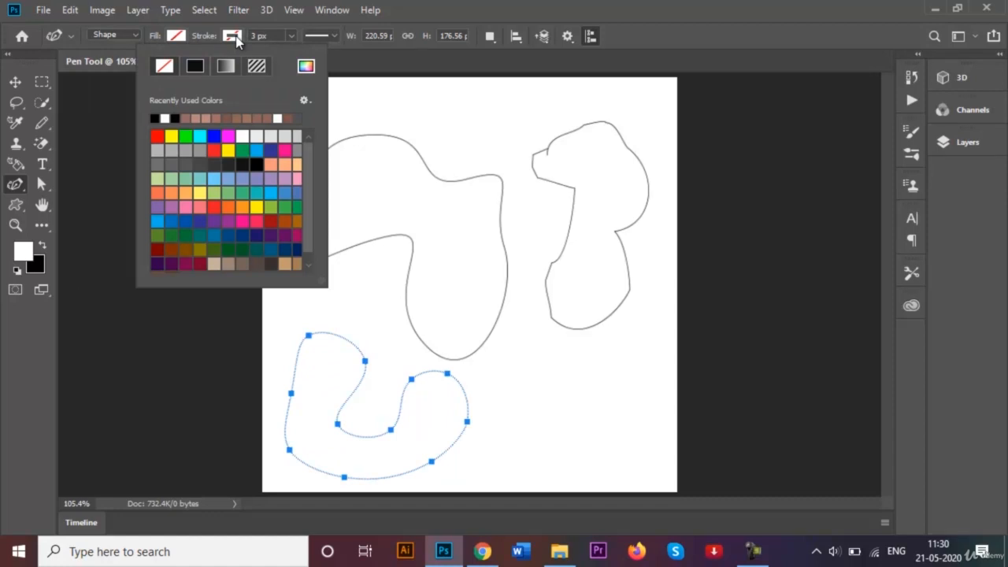
click(270, 222)
click(290, 37)
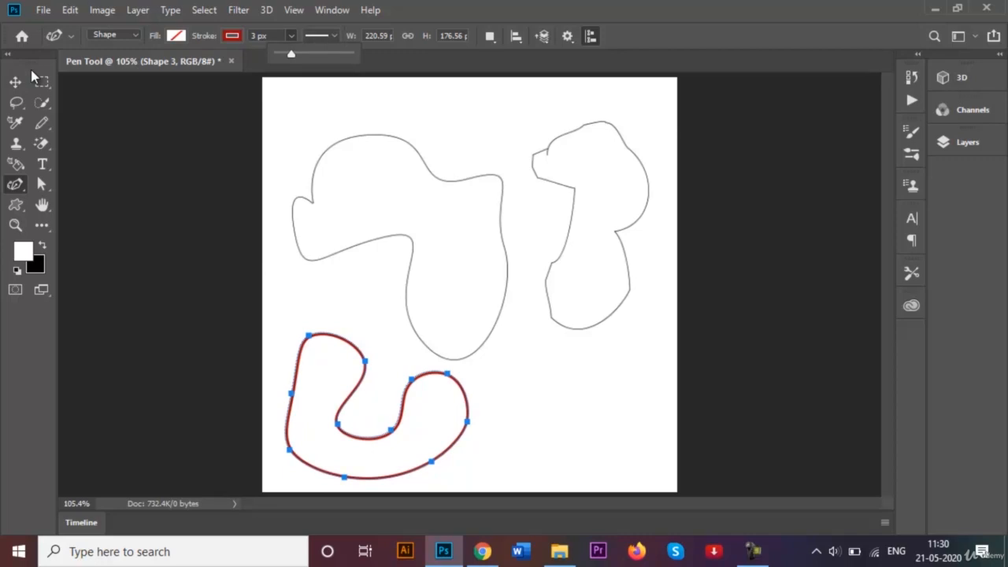
right_click(17, 185)
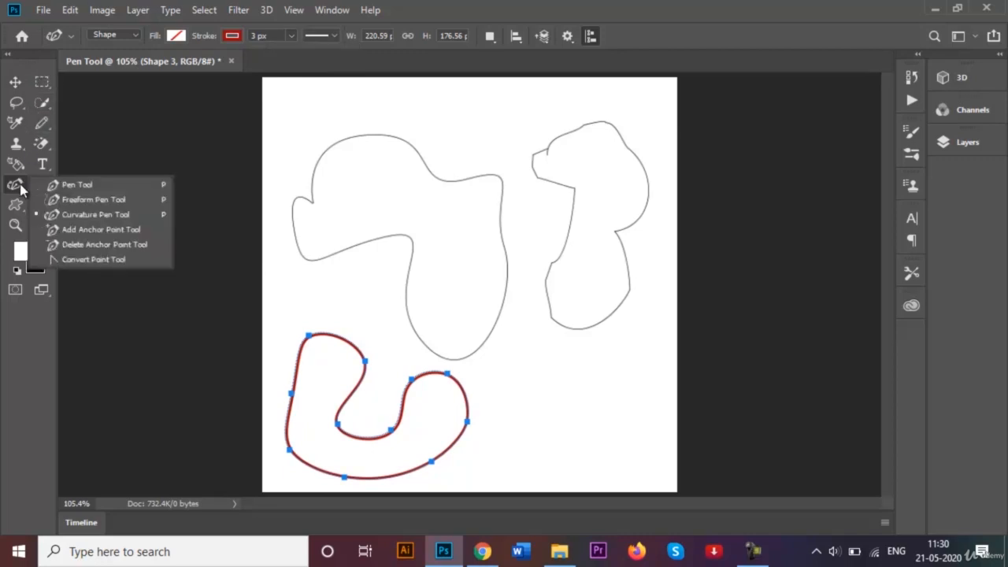
click(93, 214)
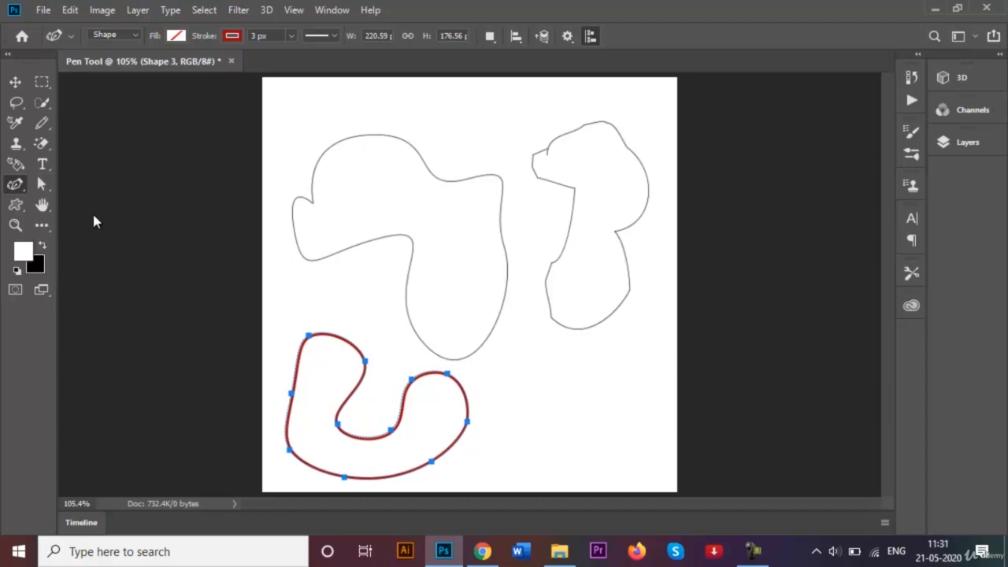
- Add anchor points on the U shape's inner left, inner bottom, inner right and outer bottom segments with the Add Anchor Point tool
right_click(16, 188)
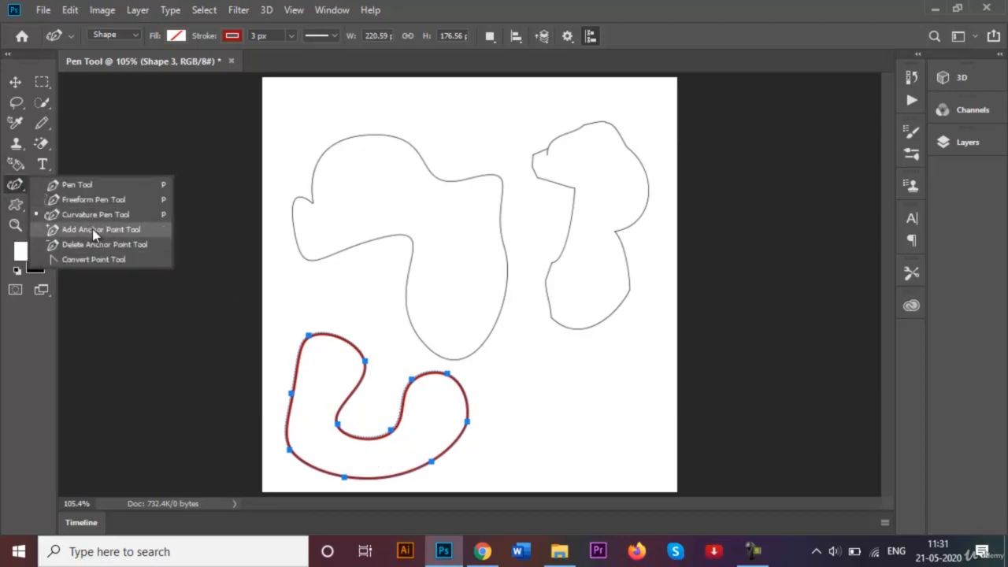
click(95, 232)
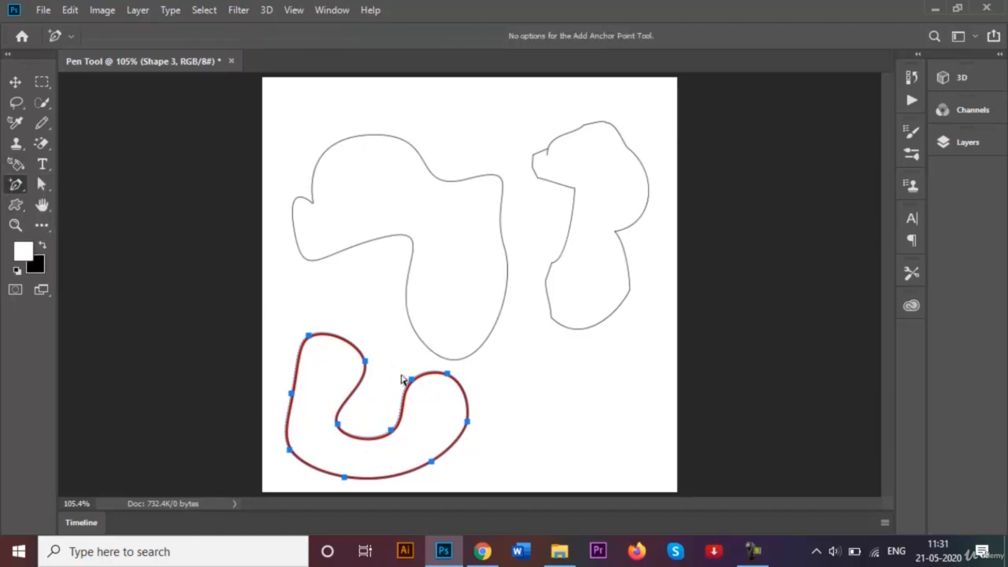
click(353, 392)
click(359, 436)
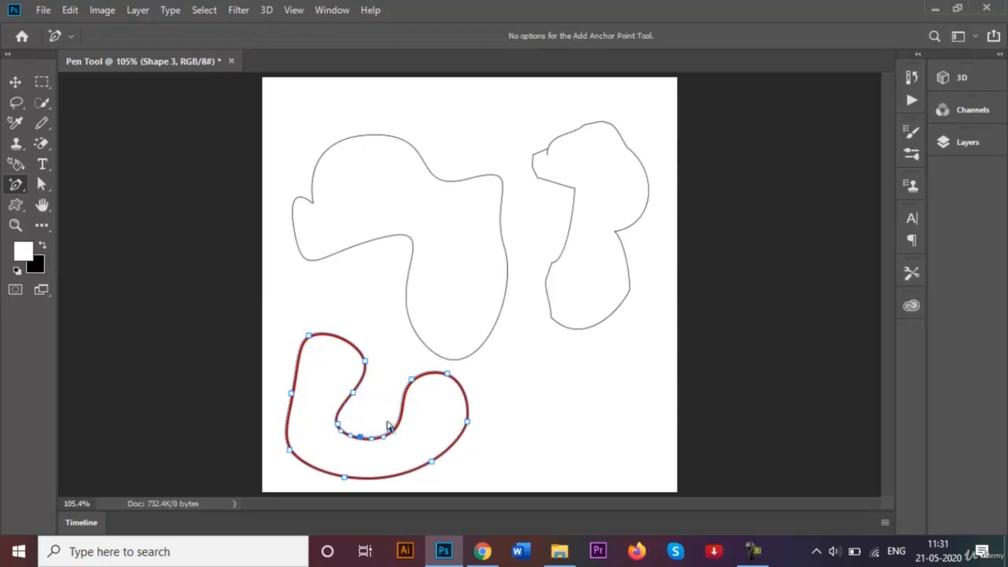
click(401, 405)
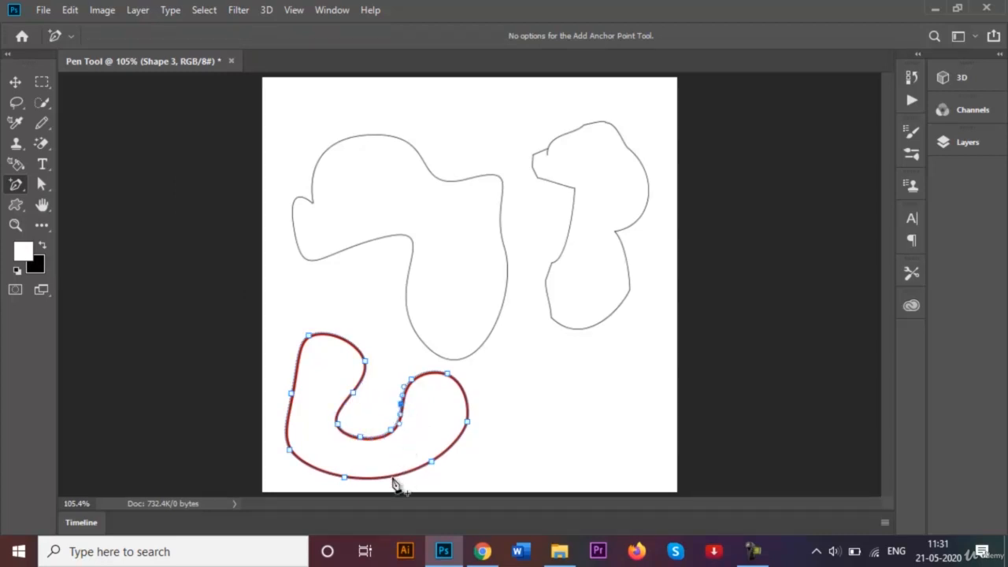
click(391, 476)
- Move the U shape's new inner anchor points outward: the left one left, the right one right and the bottom one down
drag(354, 399, 324, 384)
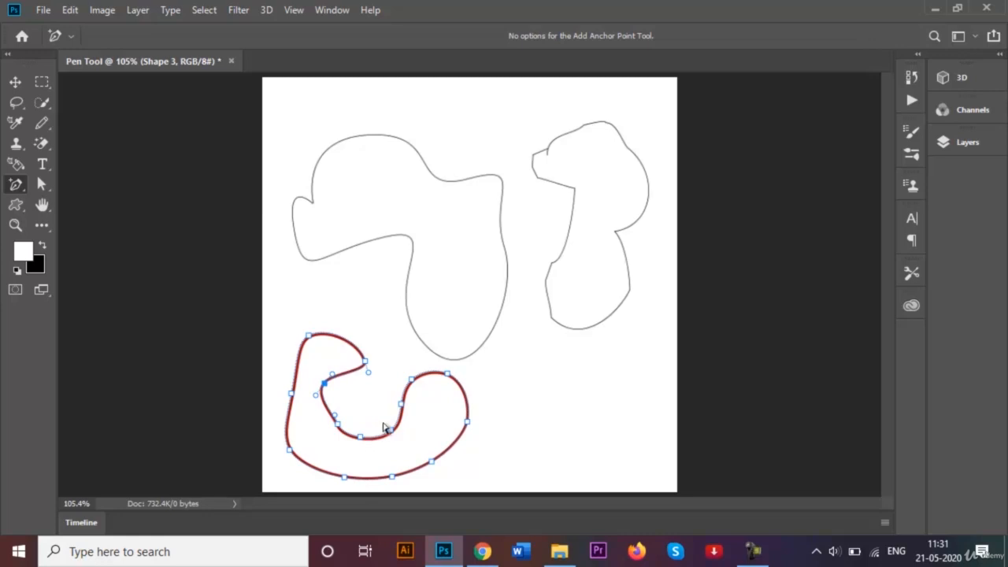
drag(403, 402, 421, 409)
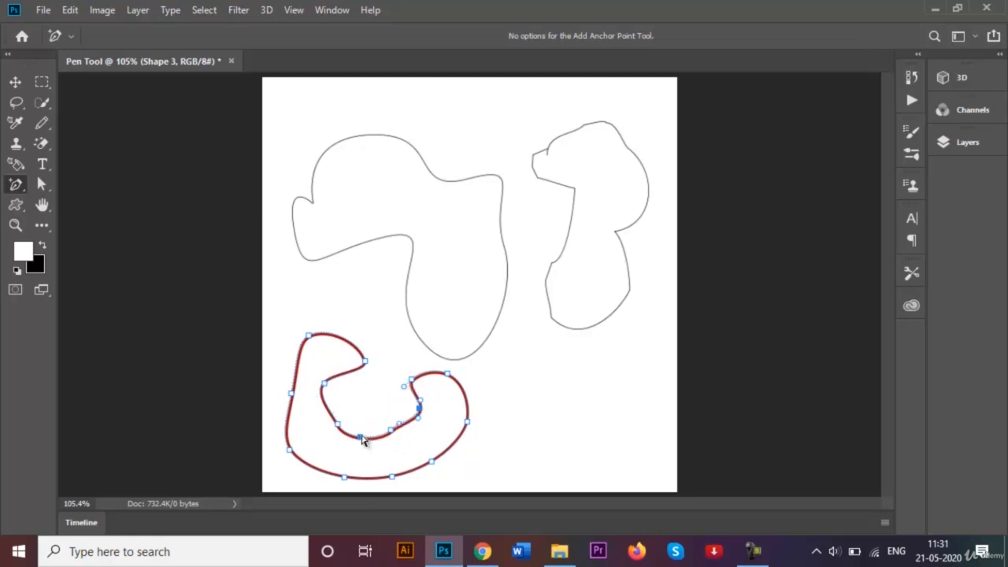
drag(362, 436, 362, 461)
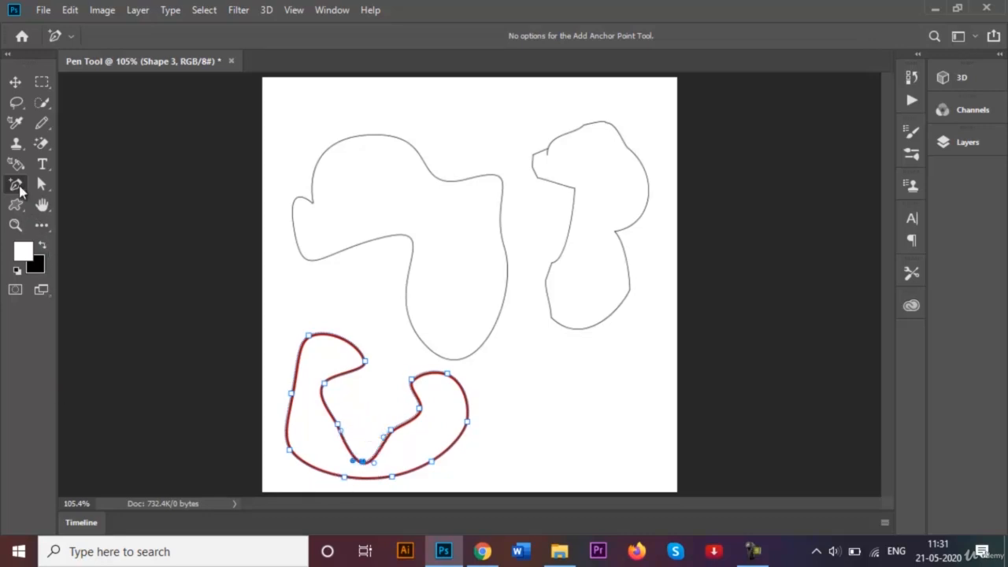
- With the Delete Anchor Point tool, remove the U shape's inner left, left-arm tip, inner bottom, outer left and inner right anchor points
right_click(19, 186)
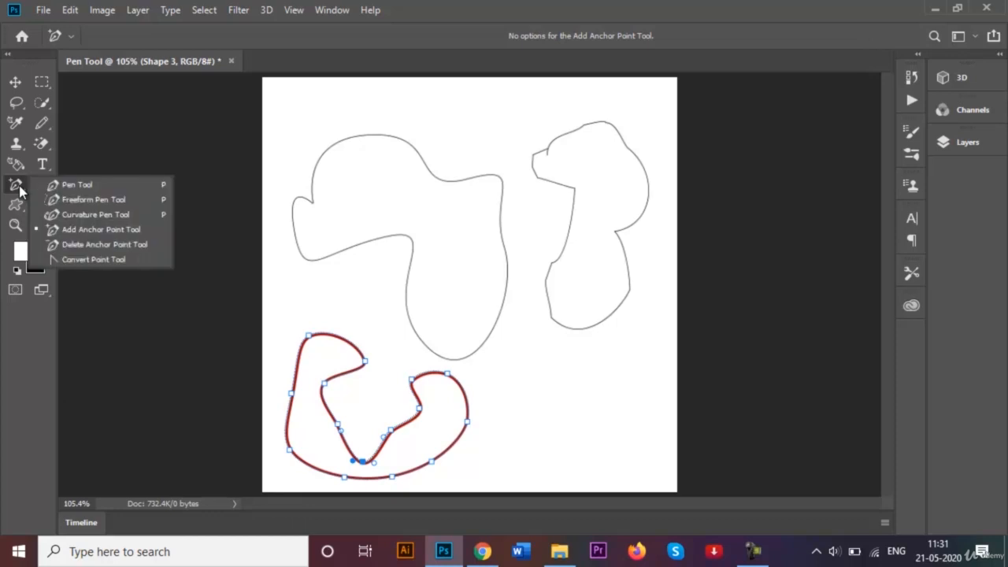
click(94, 250)
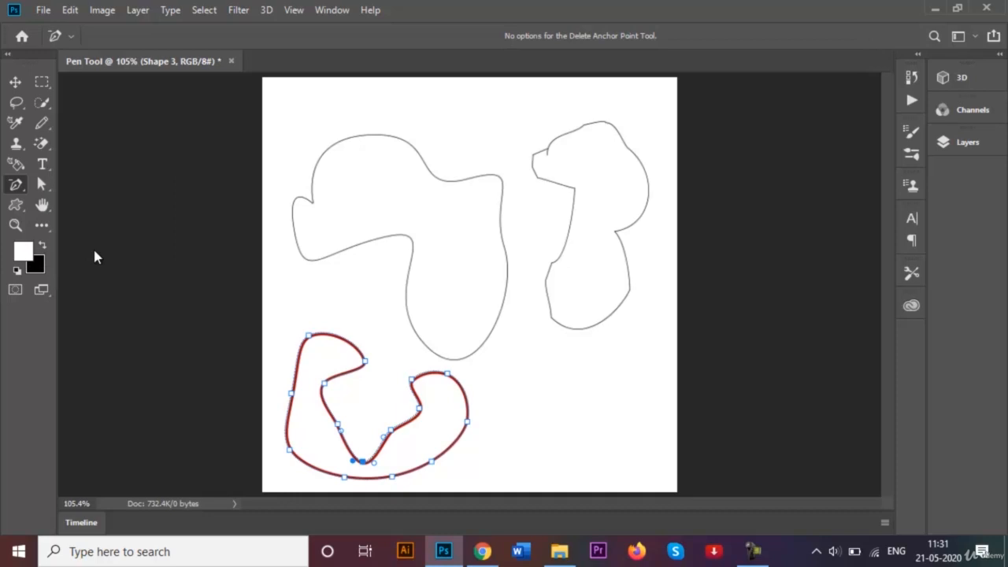
click(325, 387)
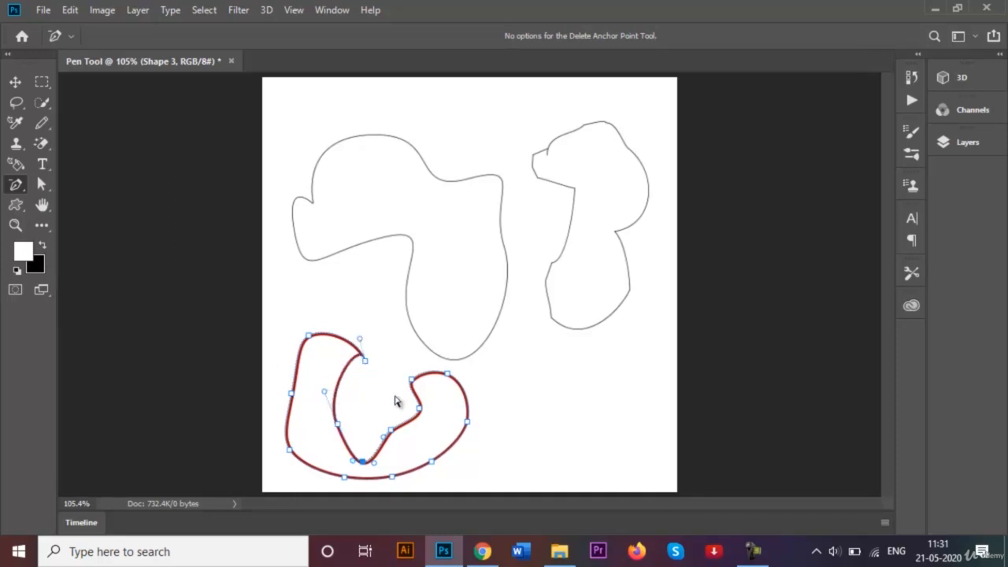
click(366, 362)
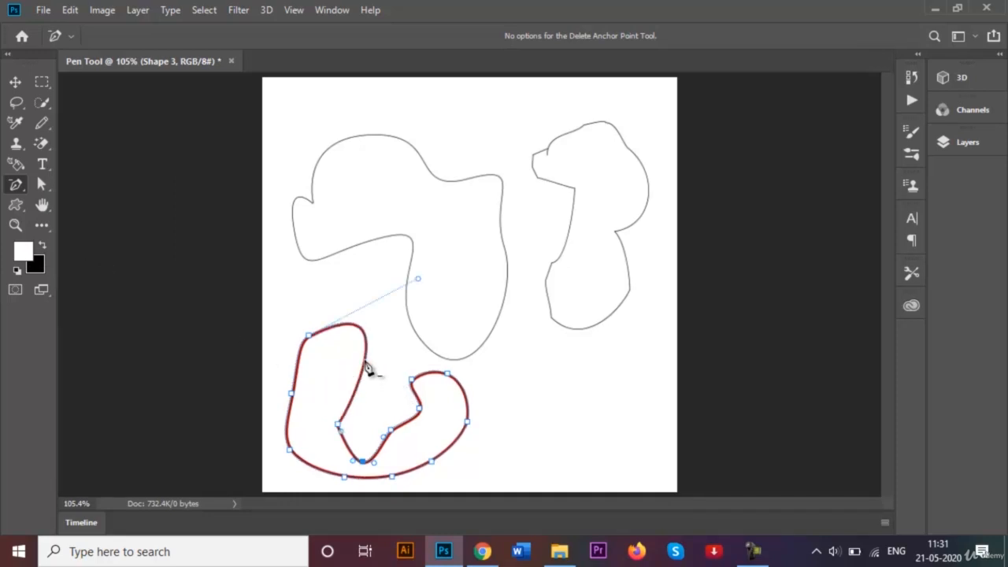
click(367, 470)
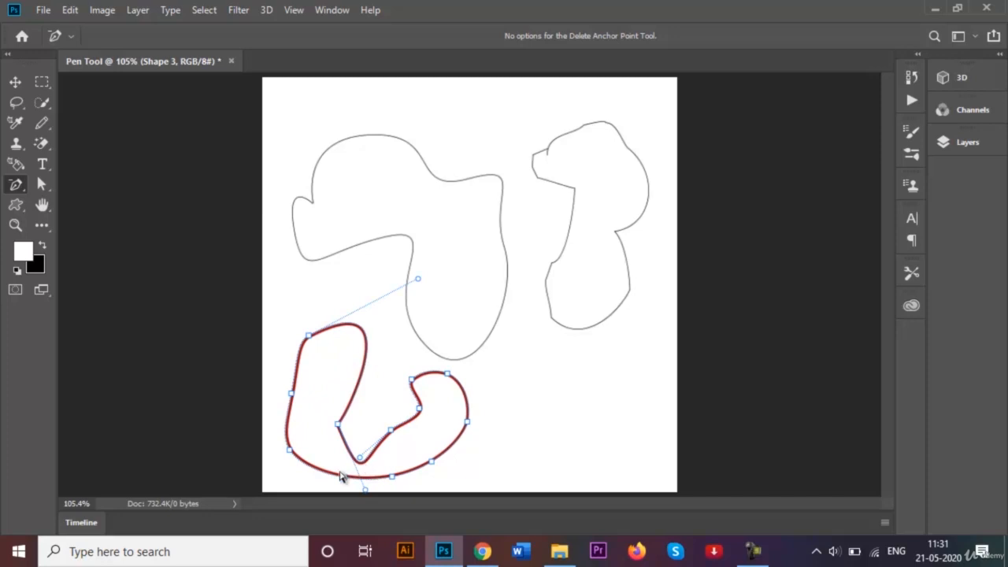
click(291, 397)
click(419, 409)
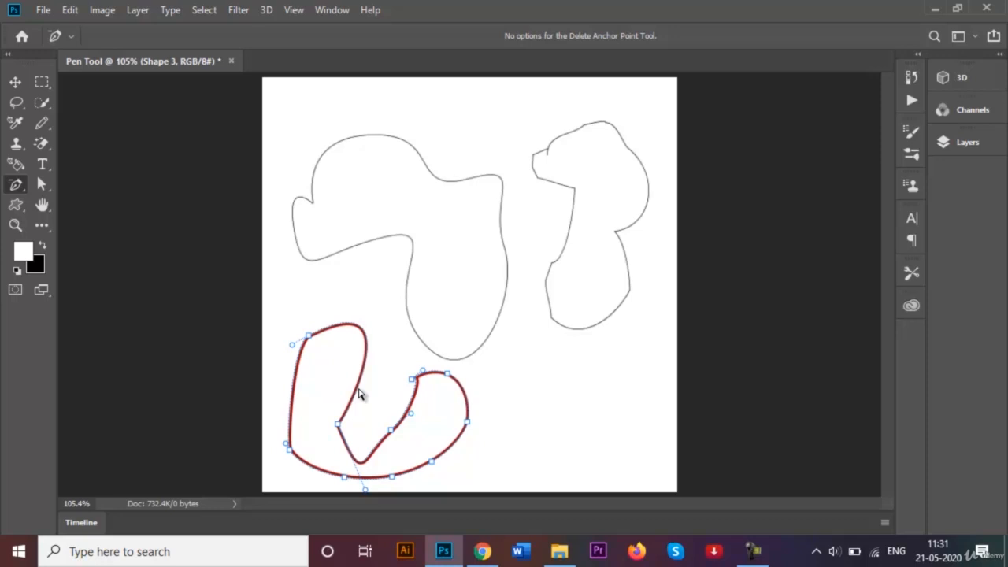
- With the Convert Point tool, pull curve handles from the U shape's left-arm top rightward, right-arm inner corner down-right, and inner left anchor point rightward
click(19, 191)
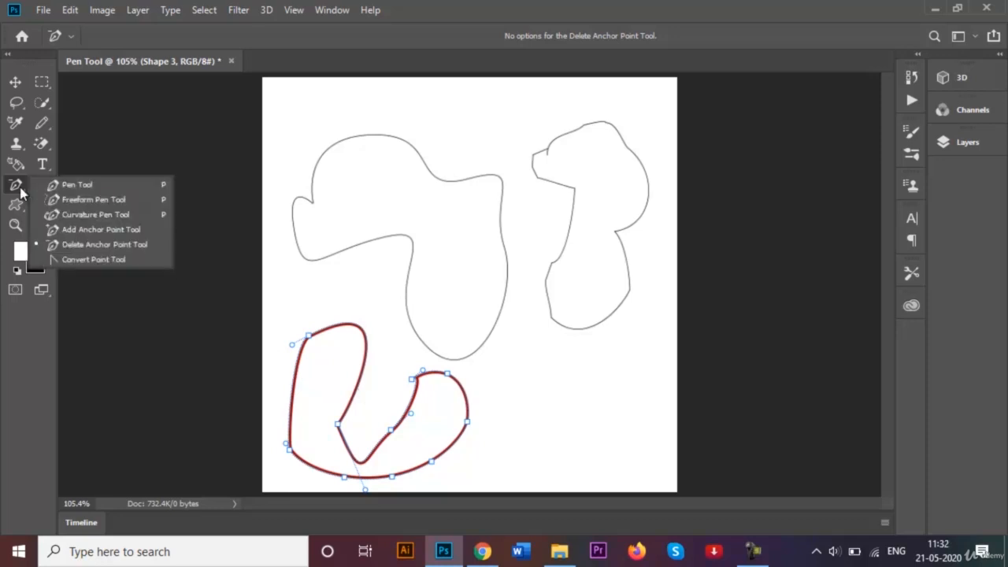
click(92, 260)
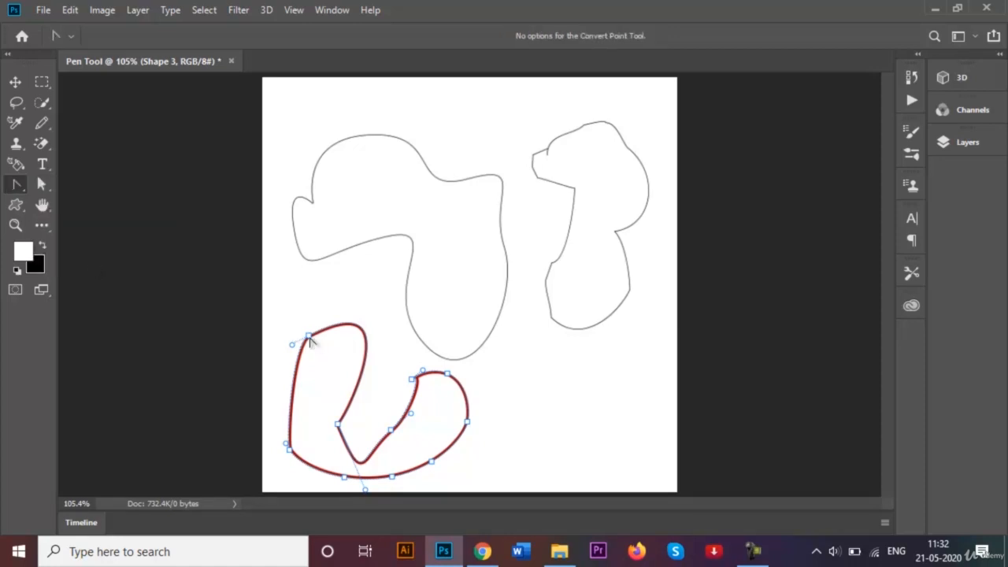
drag(309, 337, 386, 338)
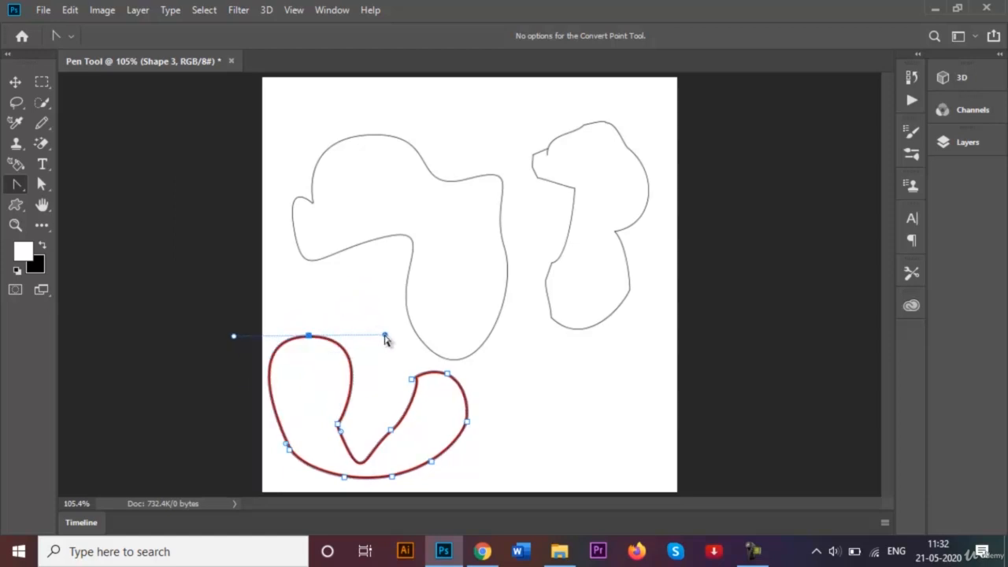
click(412, 380)
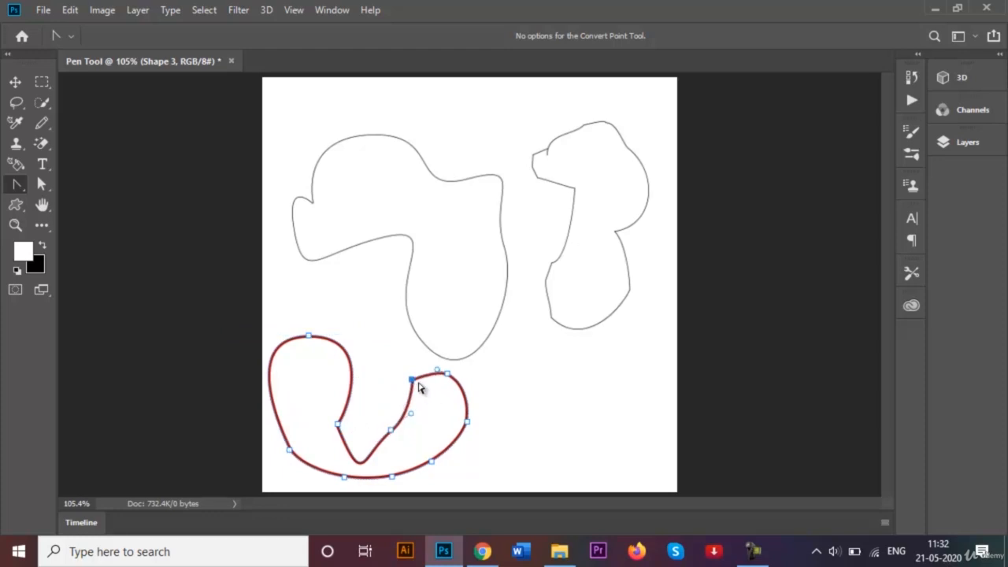
drag(412, 380, 466, 421)
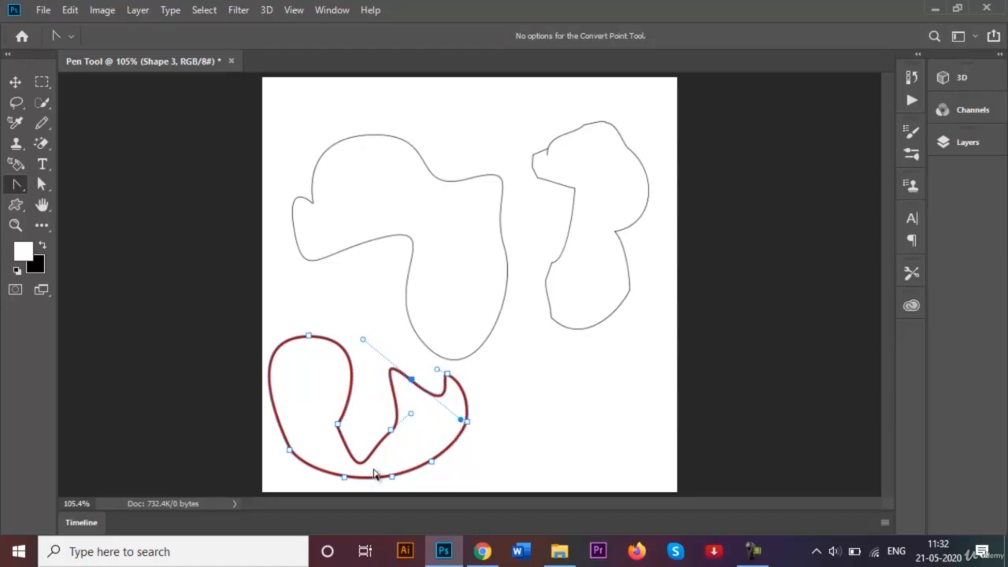
drag(337, 424, 377, 425)
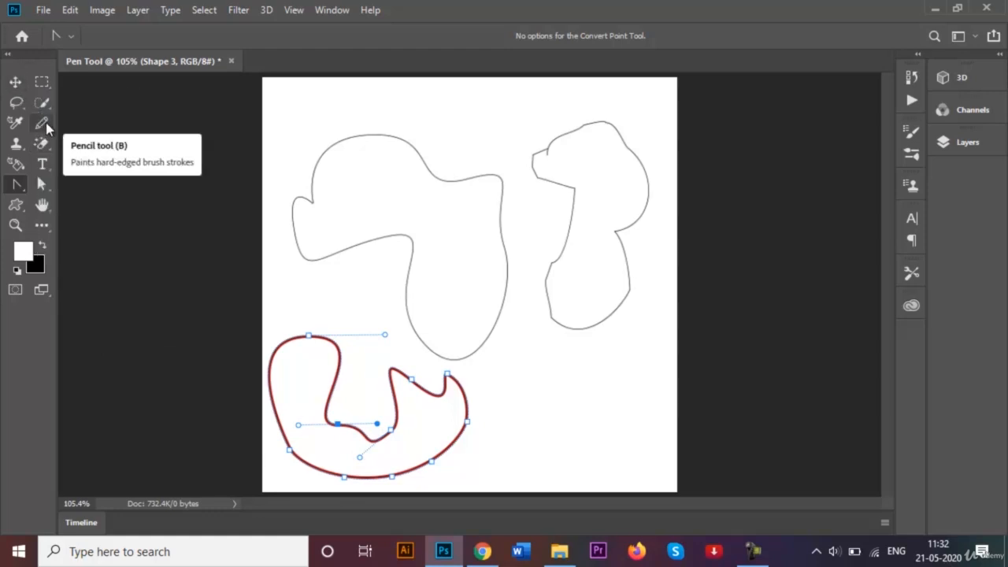
right_click(16, 184)
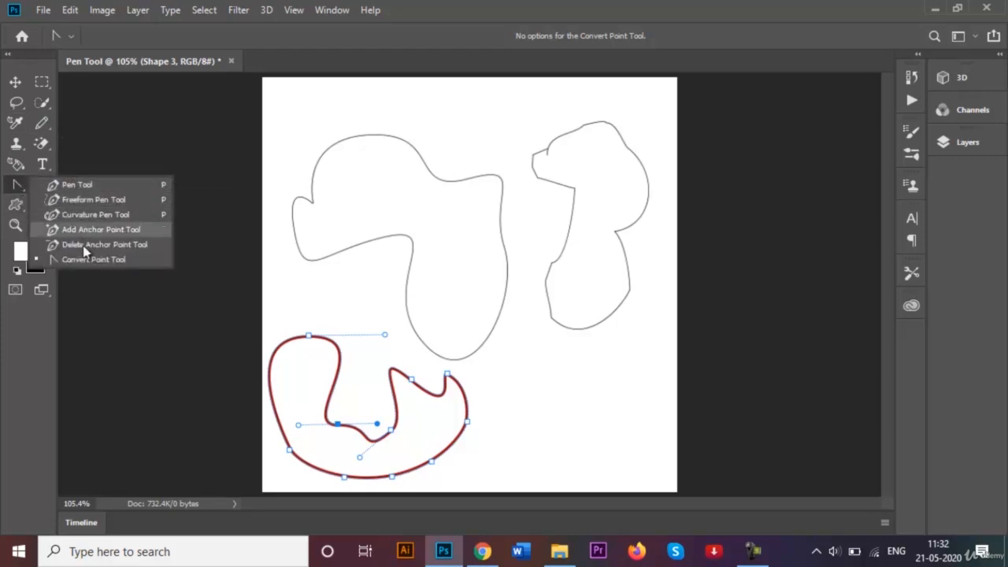